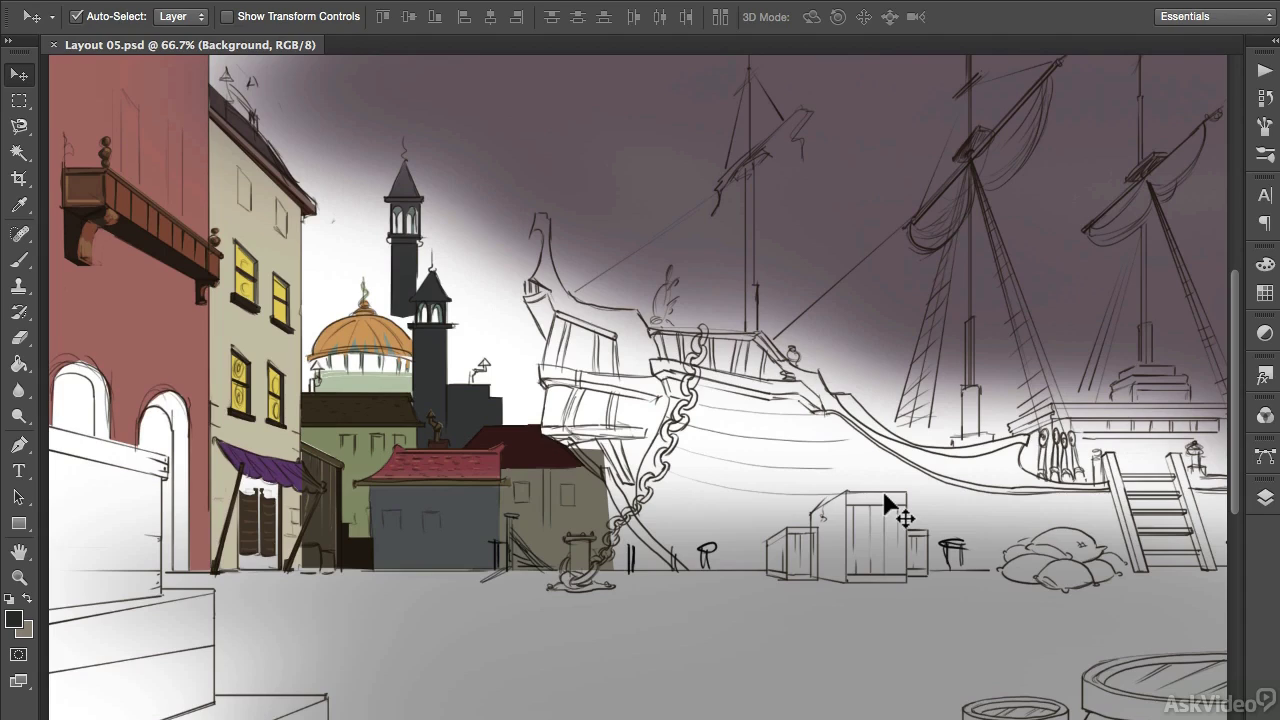
Try the Magnetic Lasso around the small red-roofed house with the blue-grey wall, and clear the selection
click(22, 128)
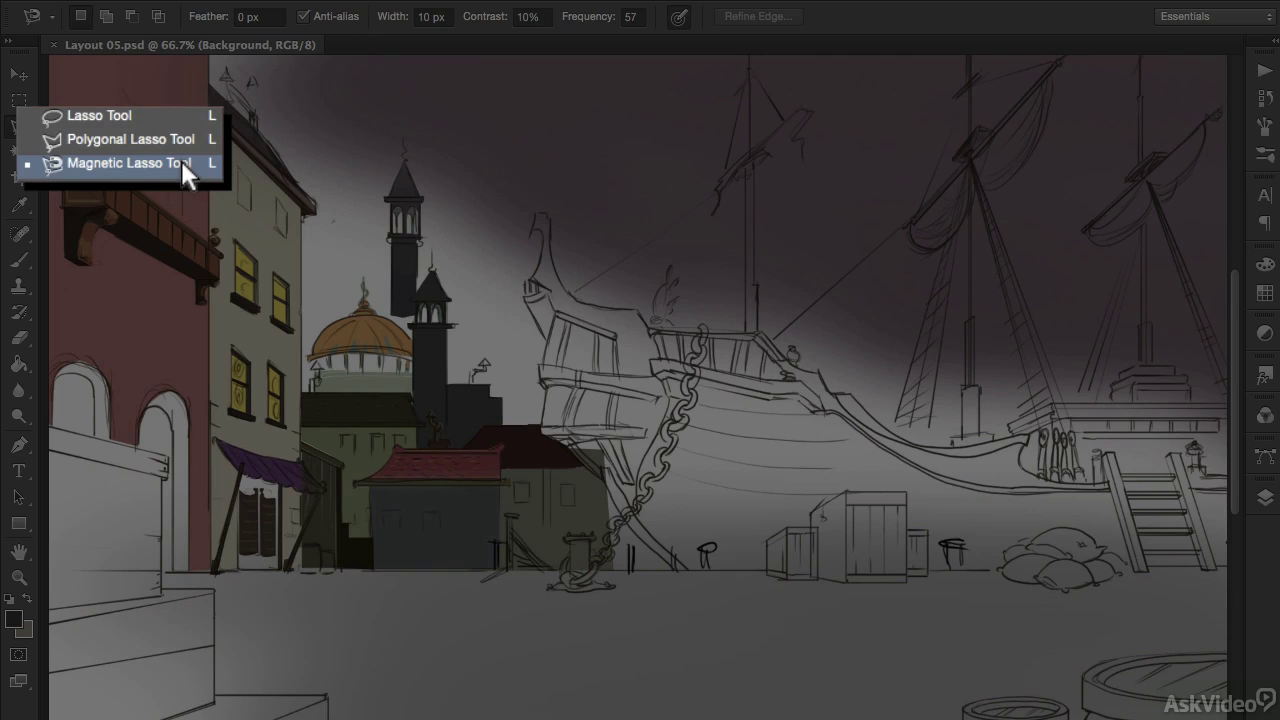
click(190, 163)
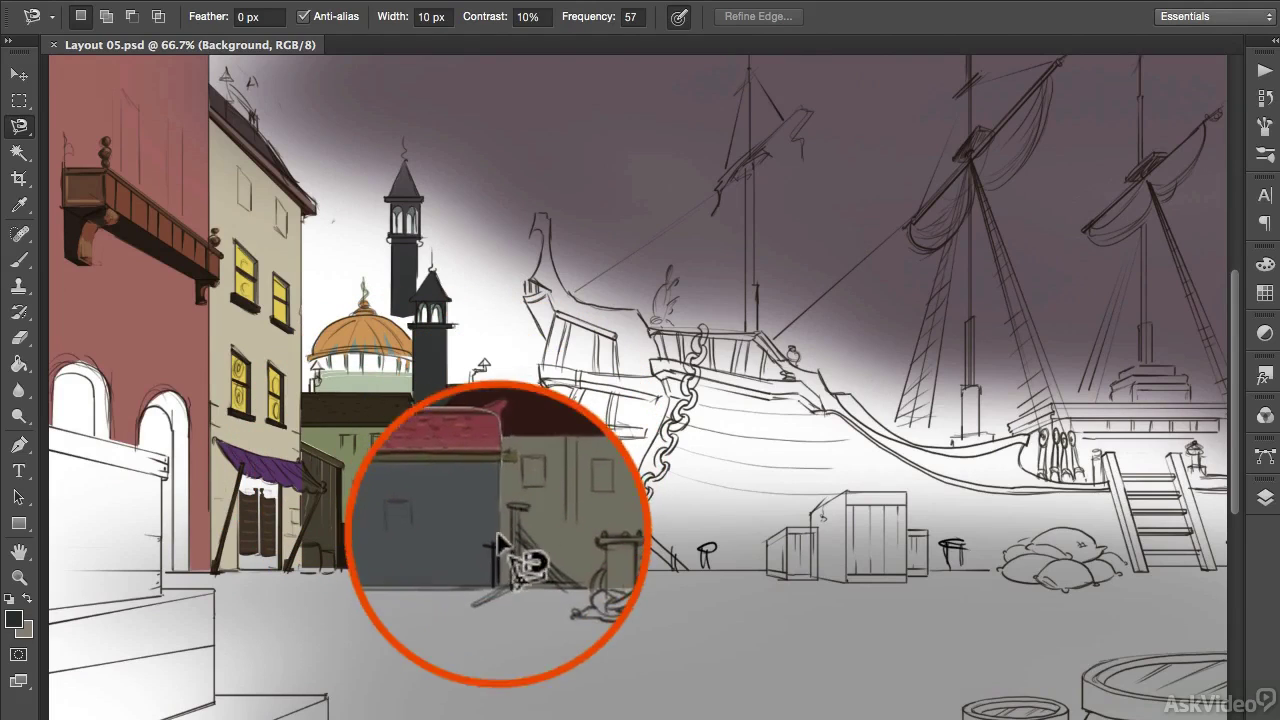
click(374, 567)
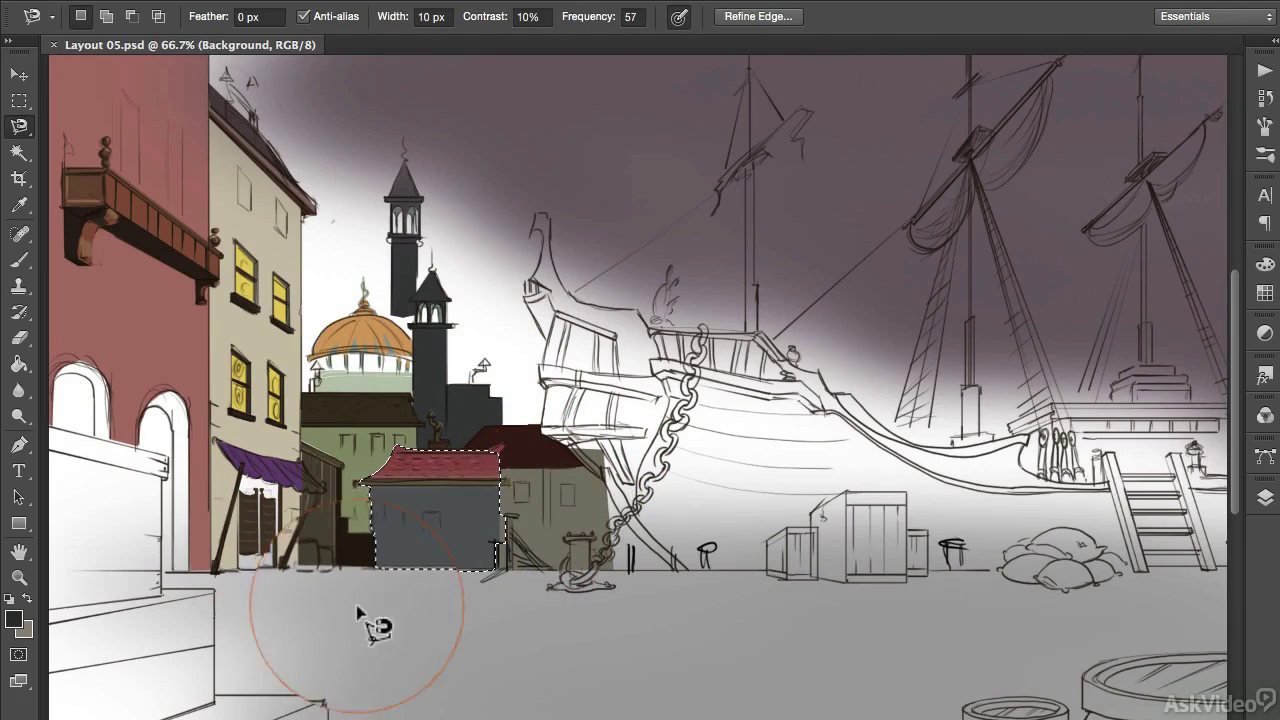
key(ctrl+d)
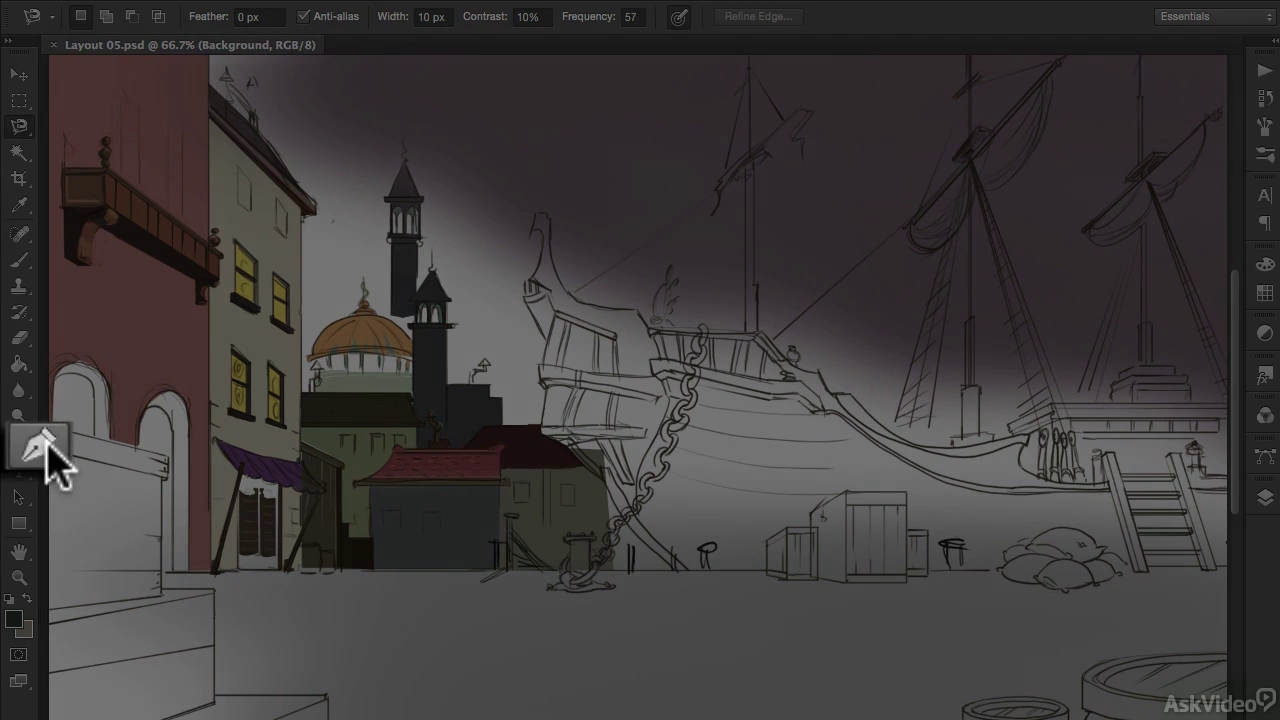
Activate the Pen tool with its drawing mode set to Shape
click(46, 444)
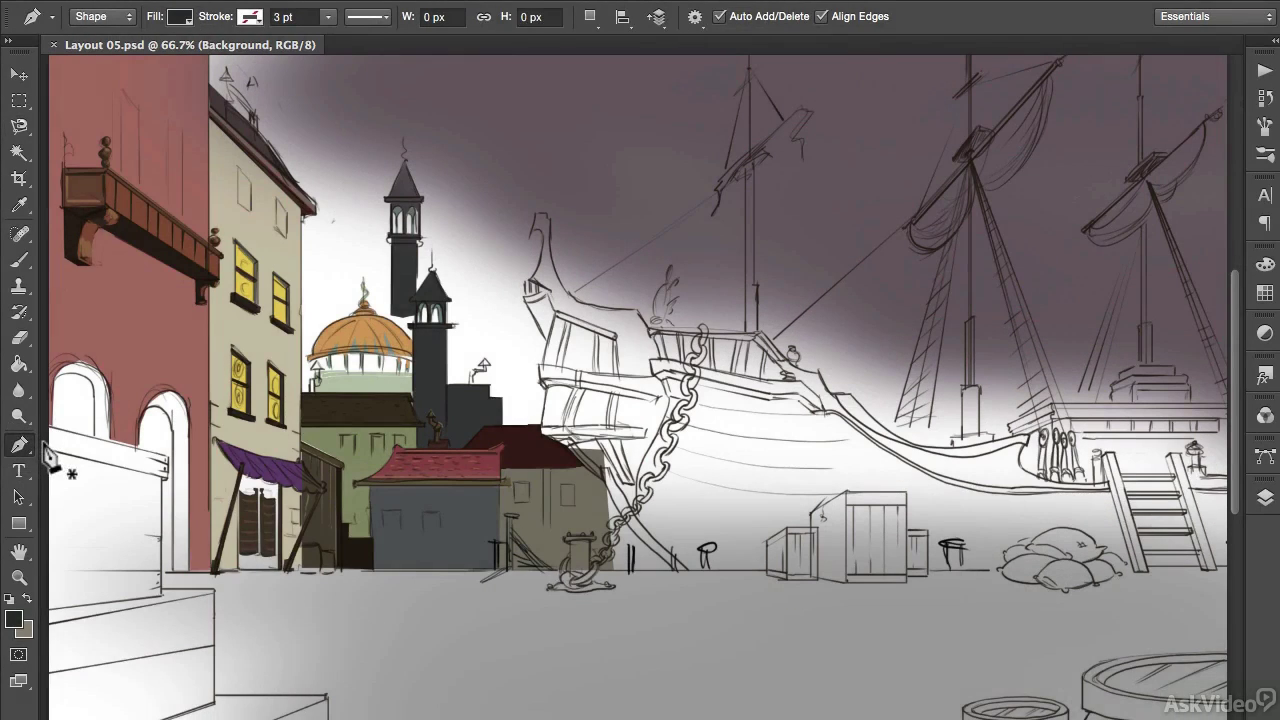
click(125, 20)
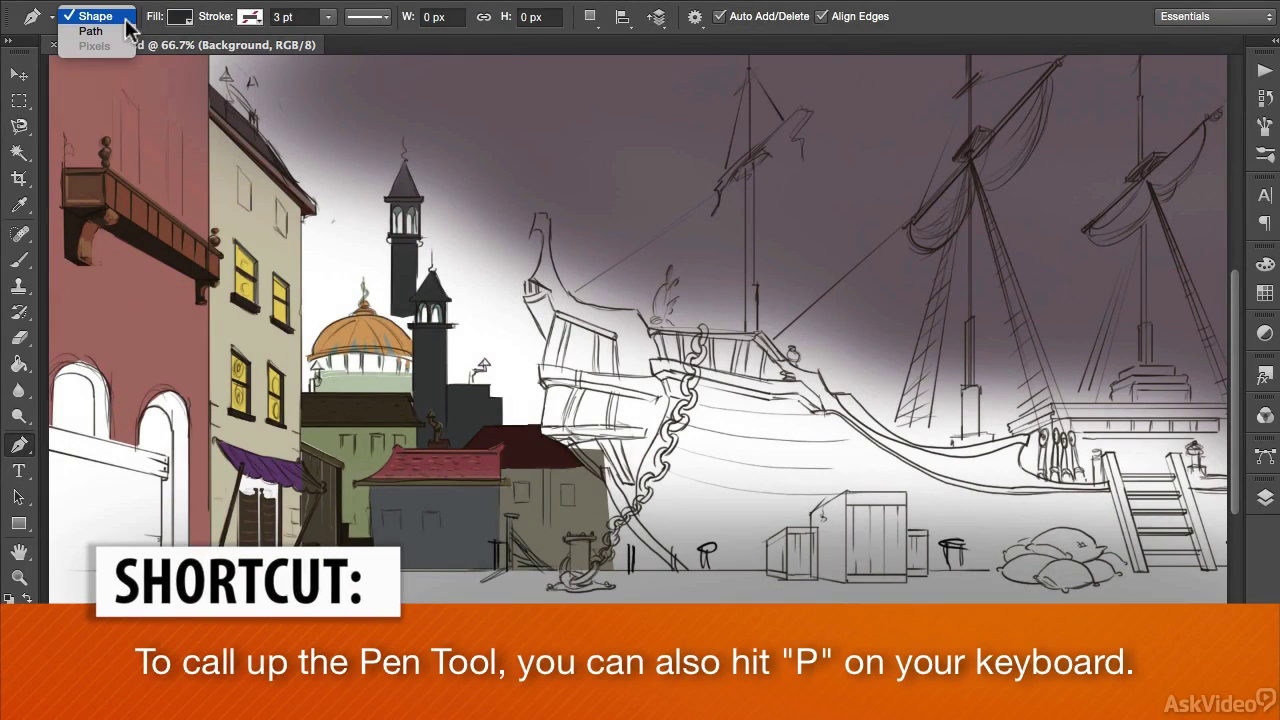
click(105, 17)
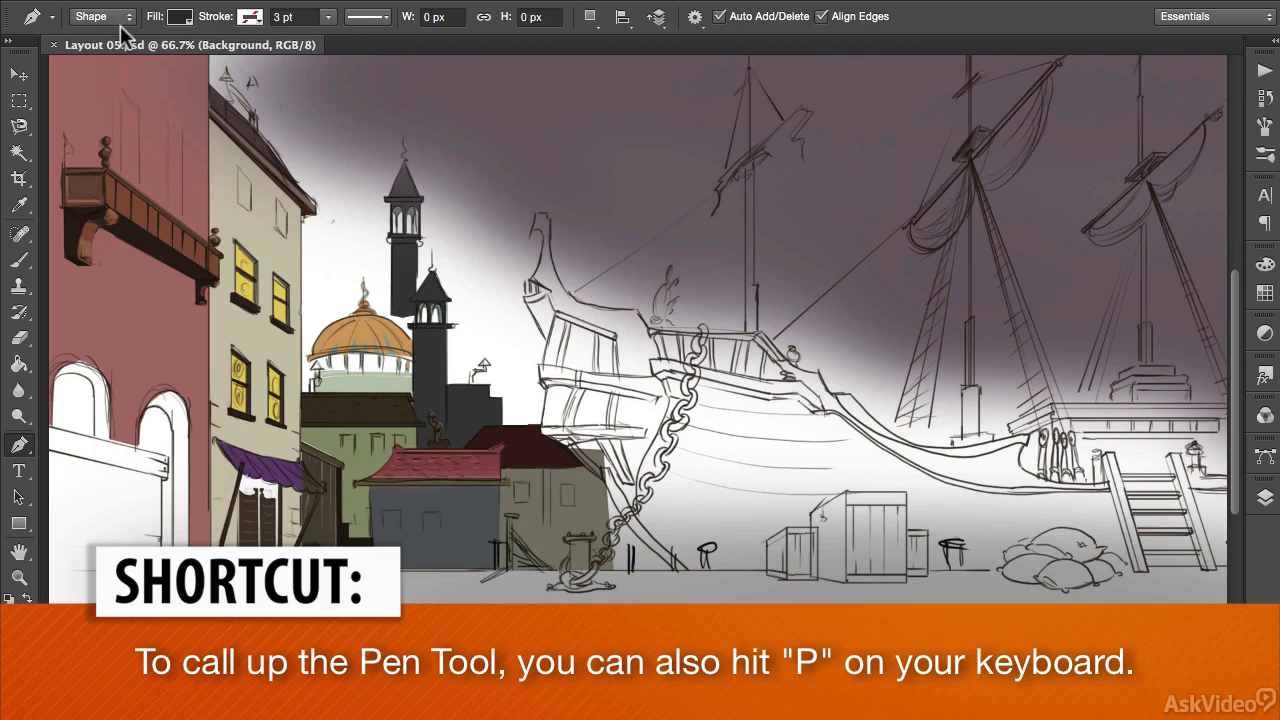
key(z)
alt+click(714, 477)
key(v)
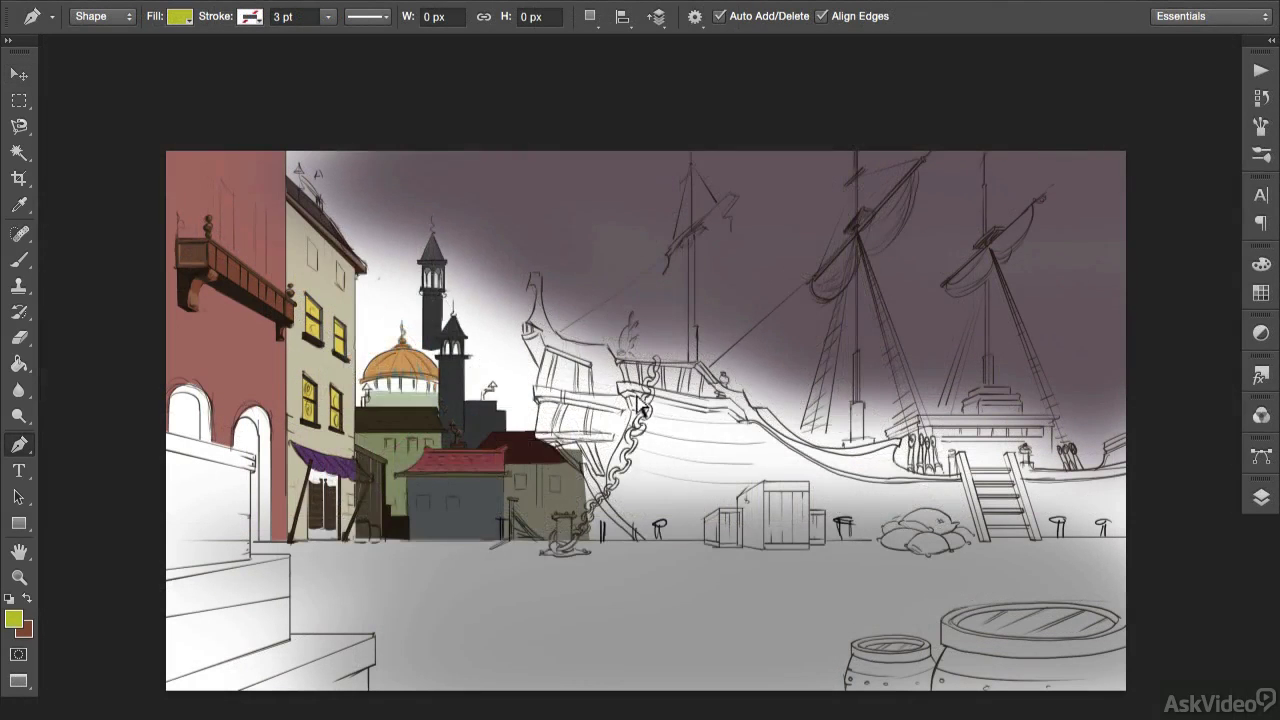
Create a new document from the International Paper preset at A4, with width 297 mm and height 210 mm
key(super+n)
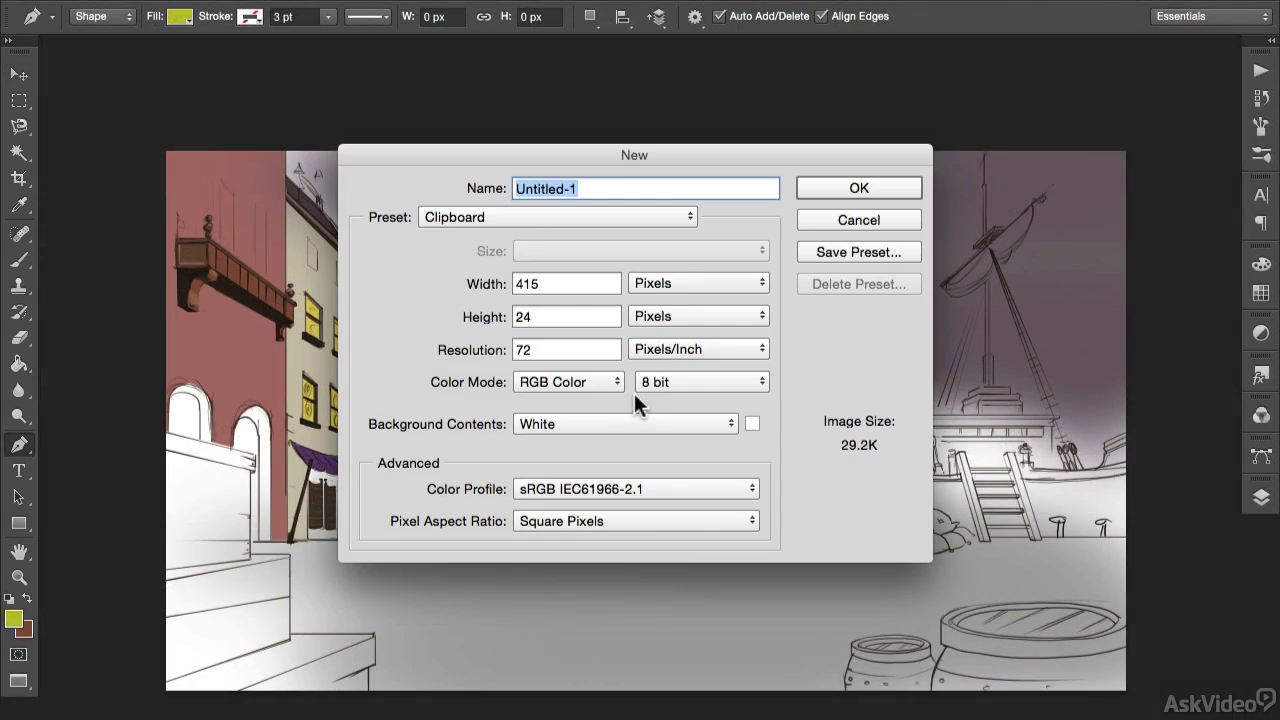
click(512, 222)
click(540, 278)
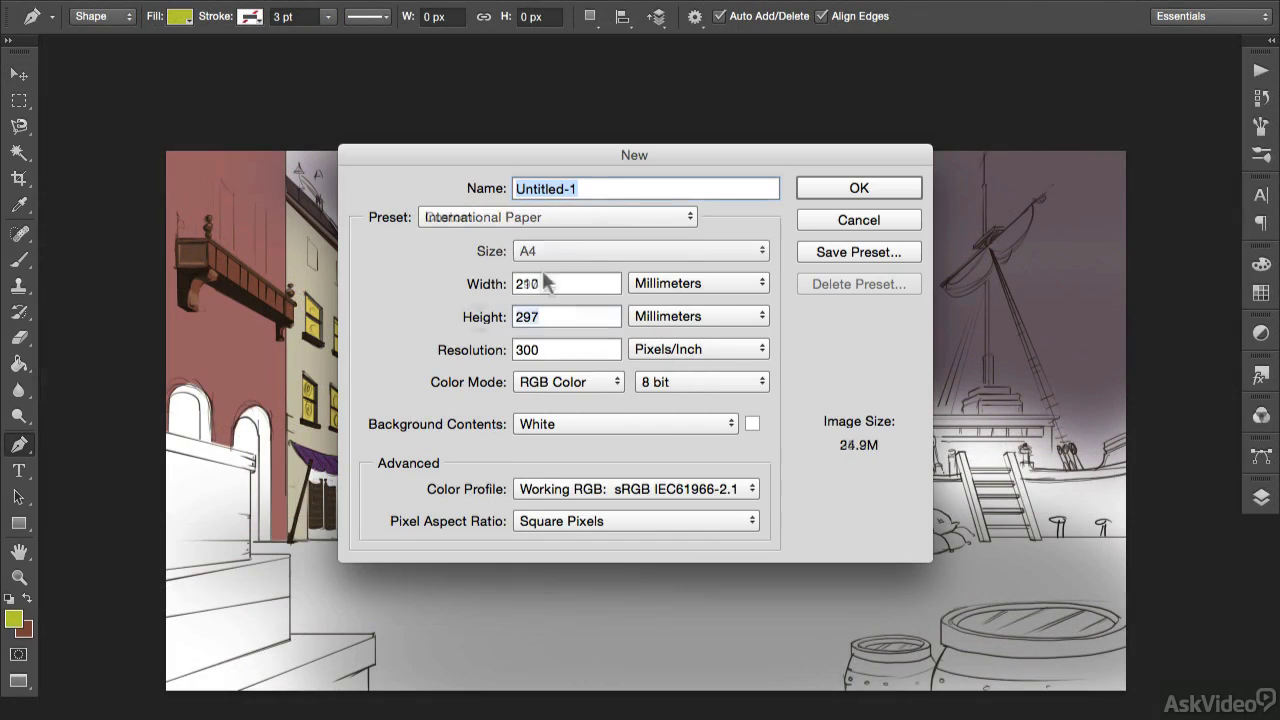
double_click(551, 283)
text(297)
key(Tab)
text(210)
click(894, 193)
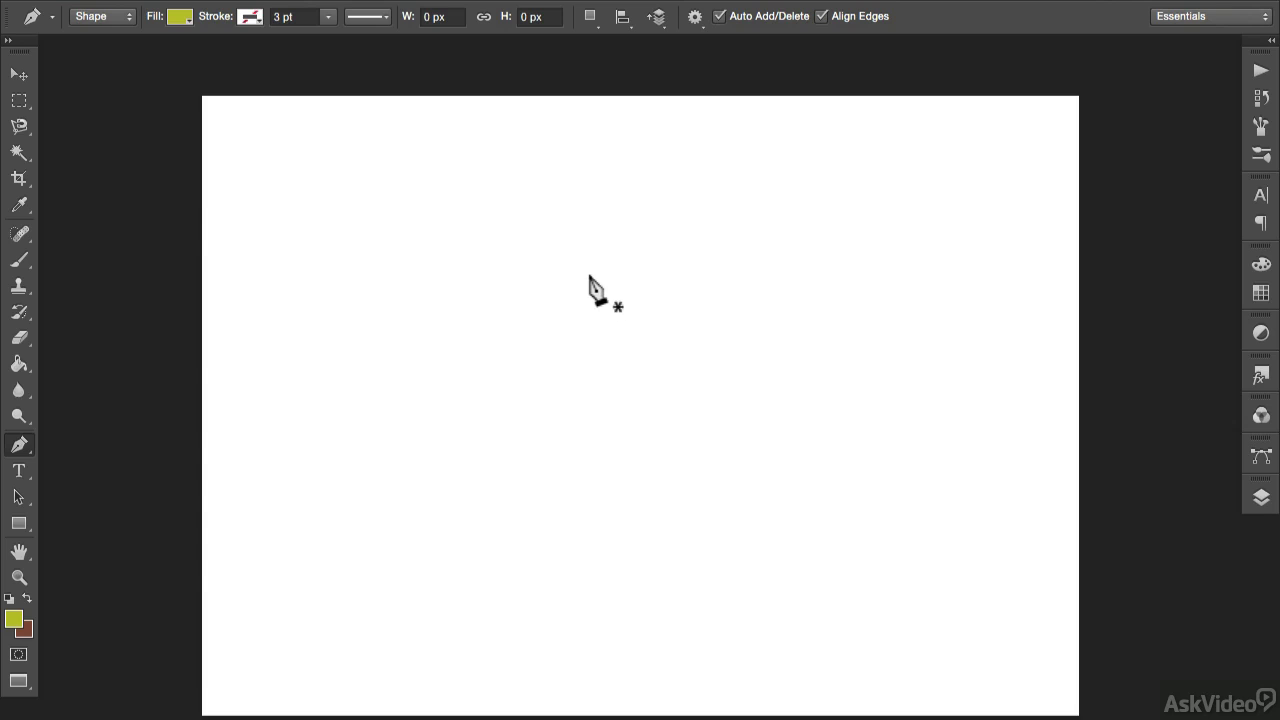
Draw a closed, straight-sided, seven-point green shape about 1580 by 963 px with the Pen tool
click(338, 415)
click(416, 293)
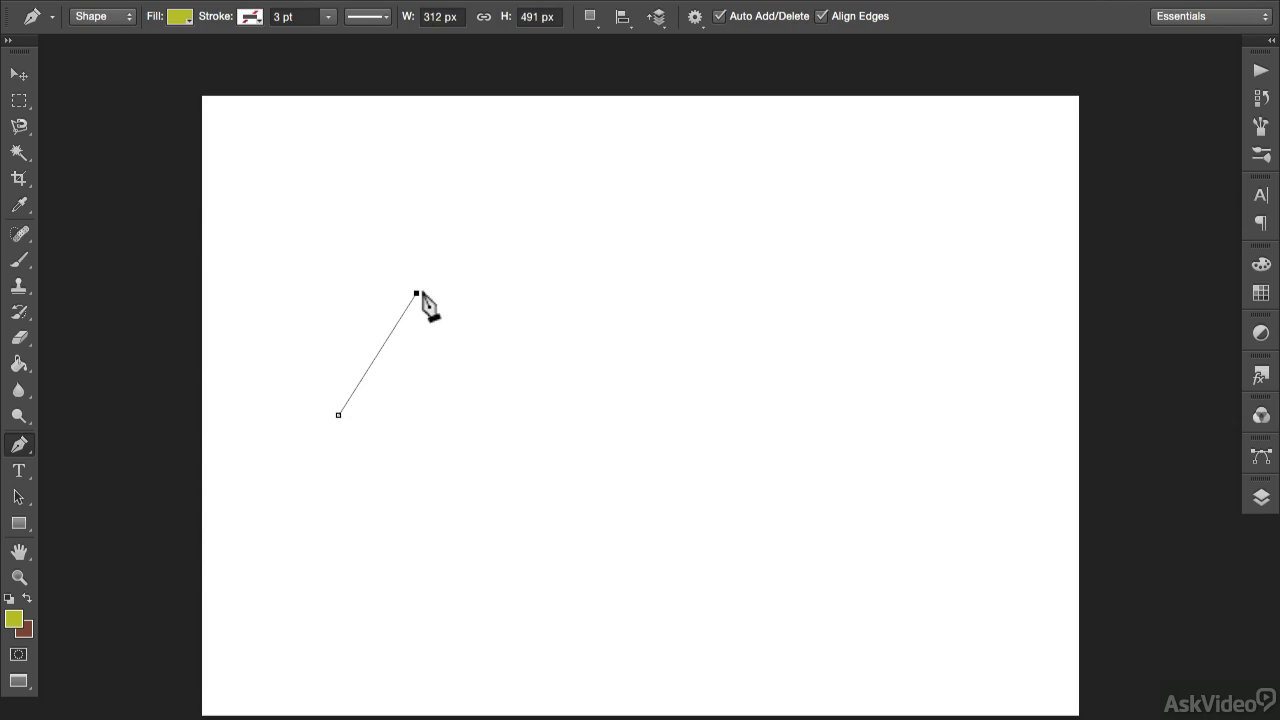
click(556, 283)
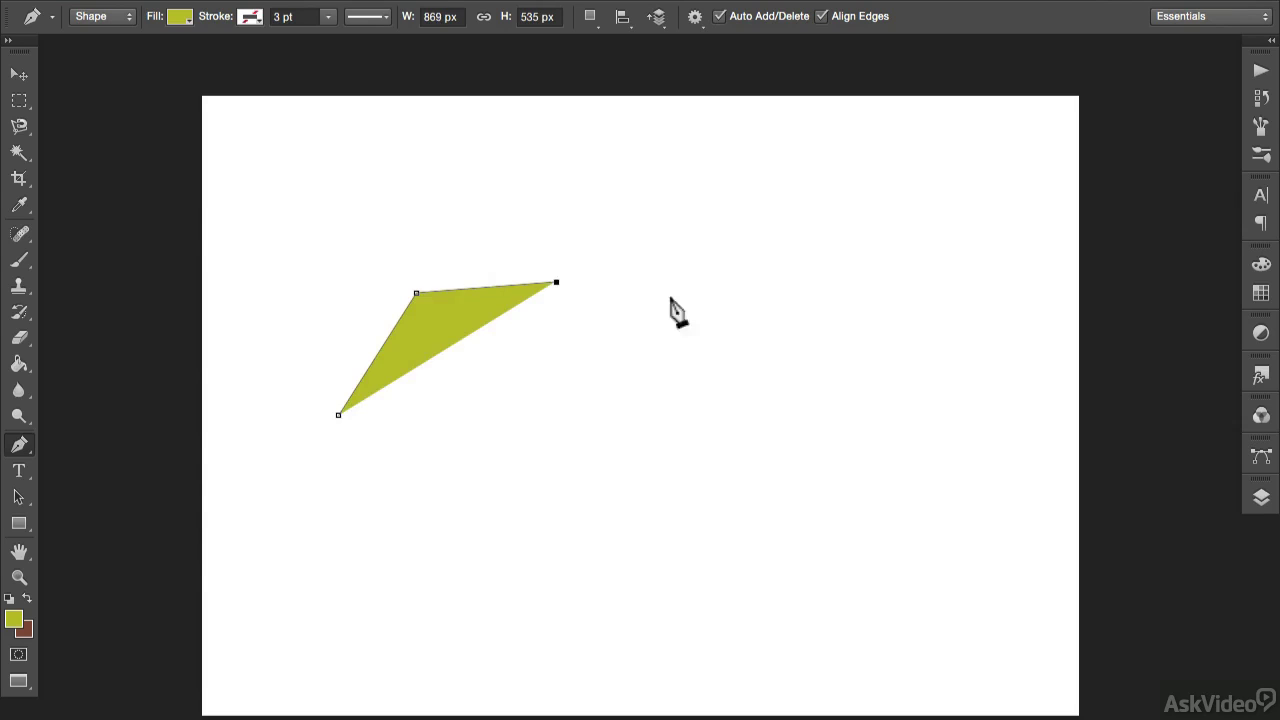
click(711, 339)
click(734, 467)
click(591, 515)
click(405, 521)
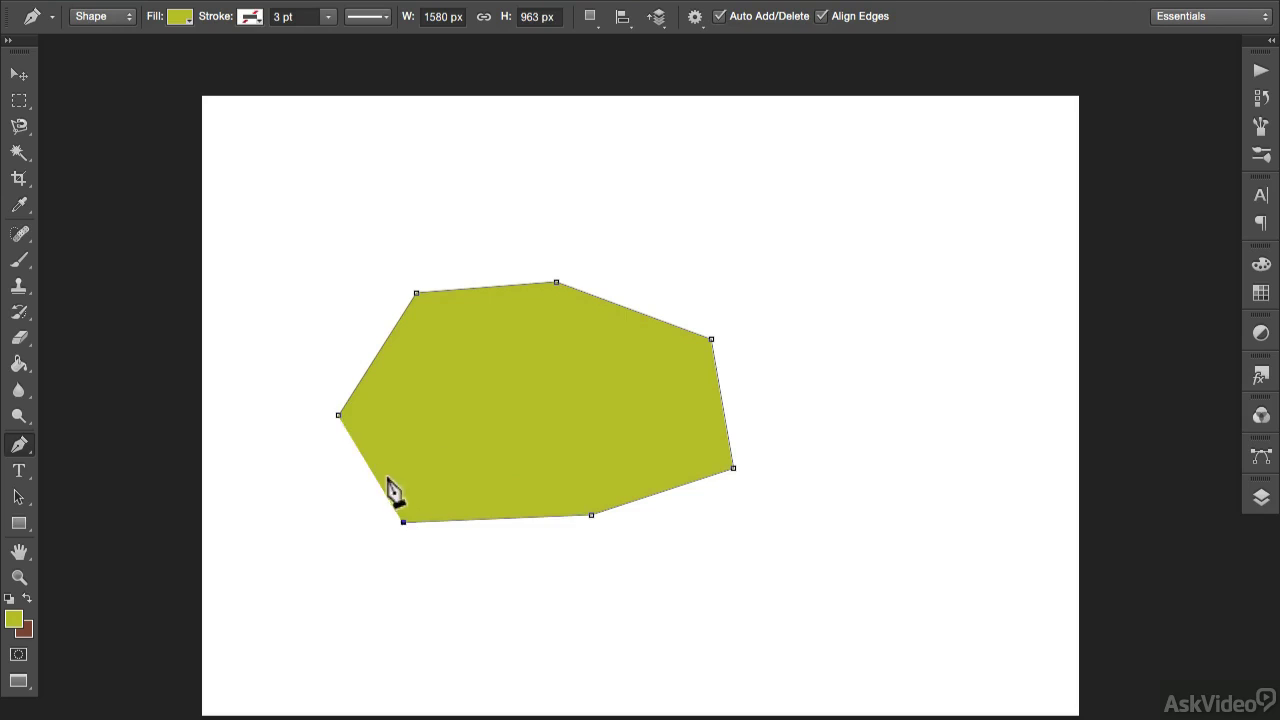
click(339, 416)
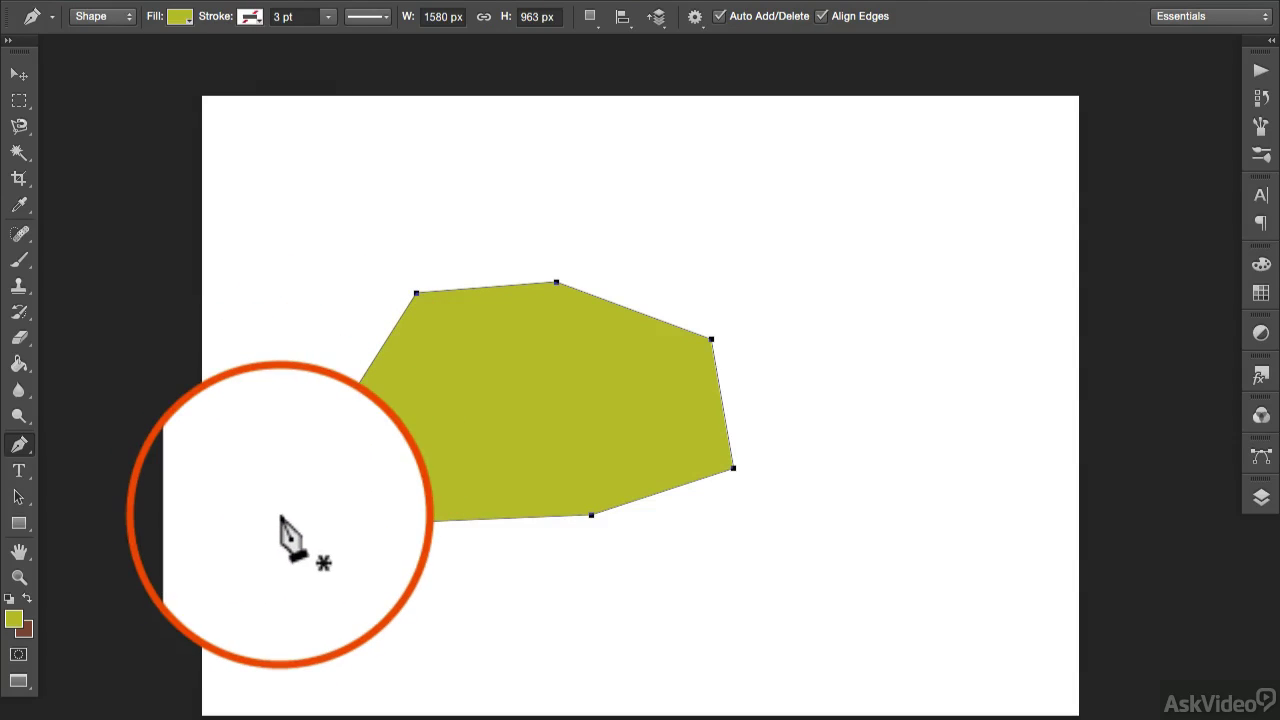
Undo the straight-sided shape point by point, back to its first anchor
key(super+alt+z)
key(super+alt+z)
key(super+alt+z)
key(super+alt+z)
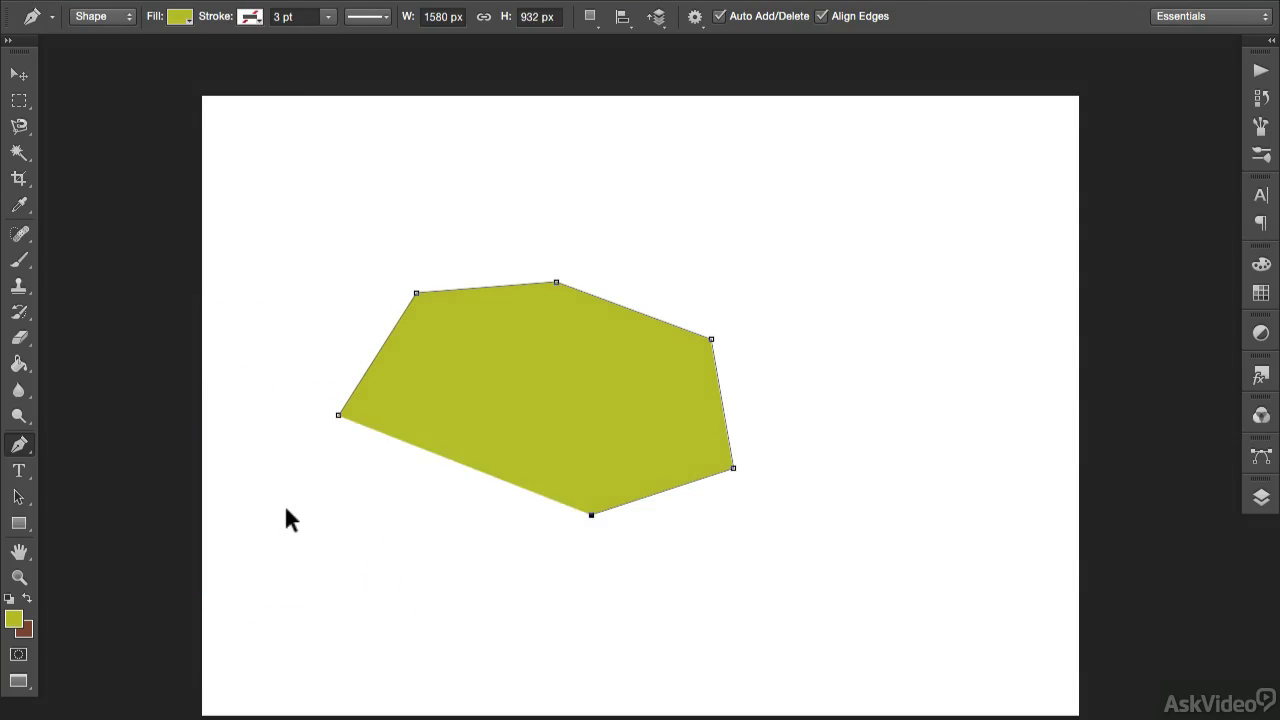
key(super+alt+z)
key(super+alt+z)
key(super+alt+z)
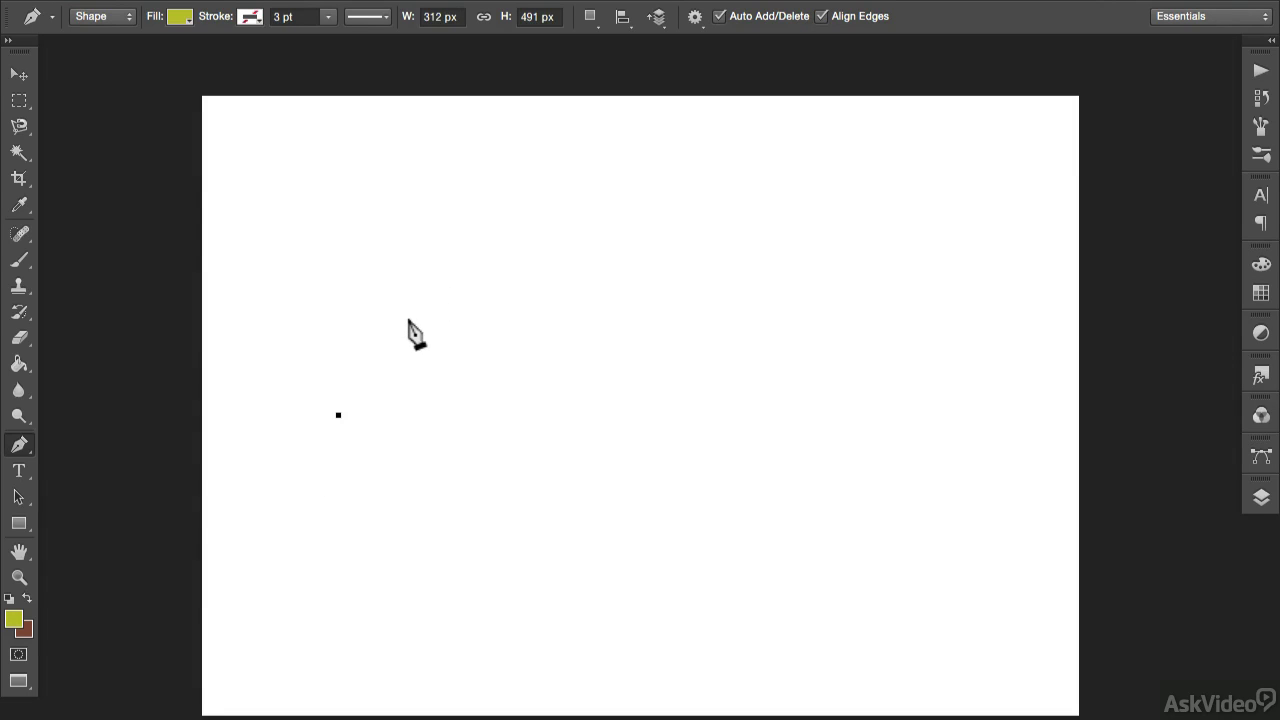
Draw two smooth arcs from the first anchor, release the last anchor's outgoing handle, and add a straight segment downwards
drag(409, 320, 449, 294)
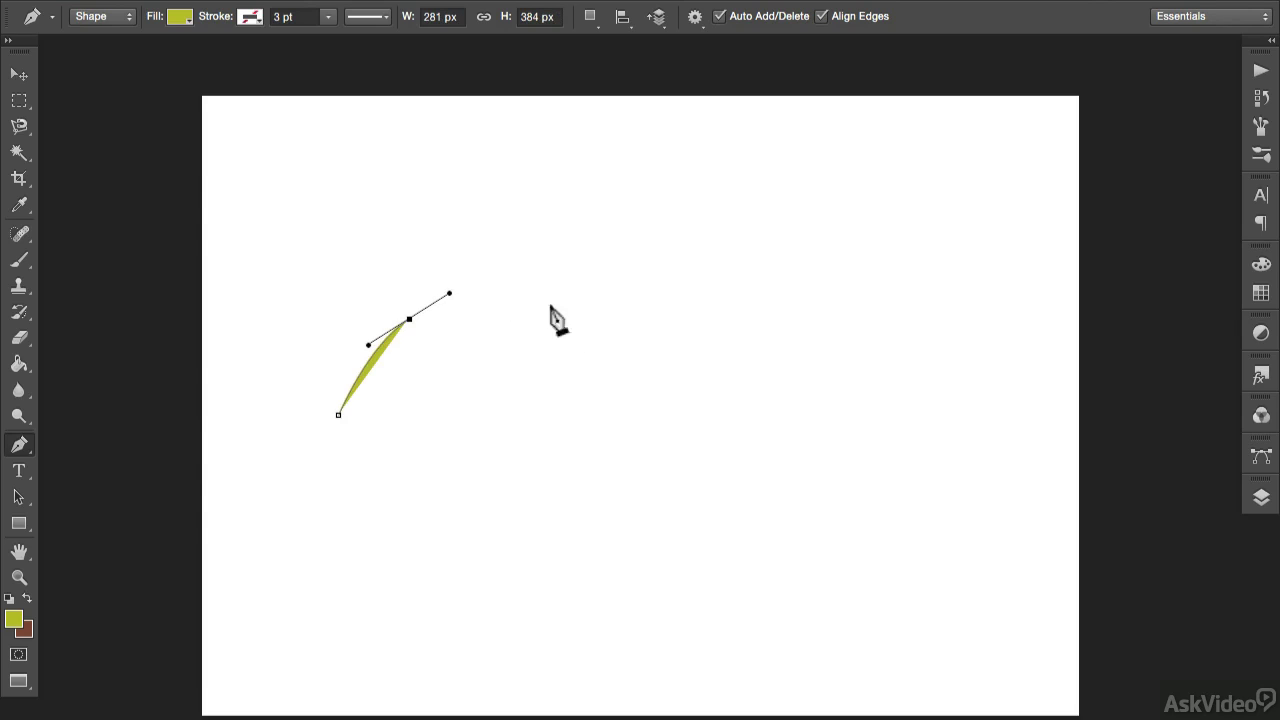
drag(579, 329, 643, 370)
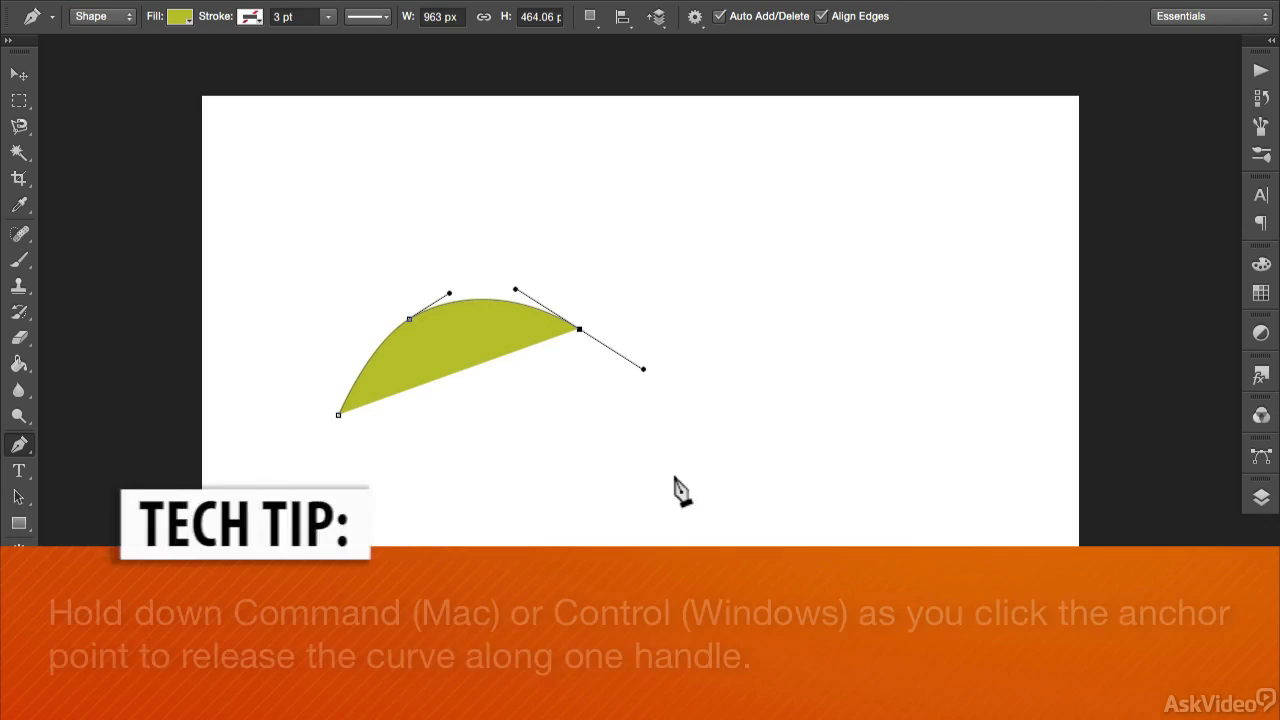
alt+click(579, 329)
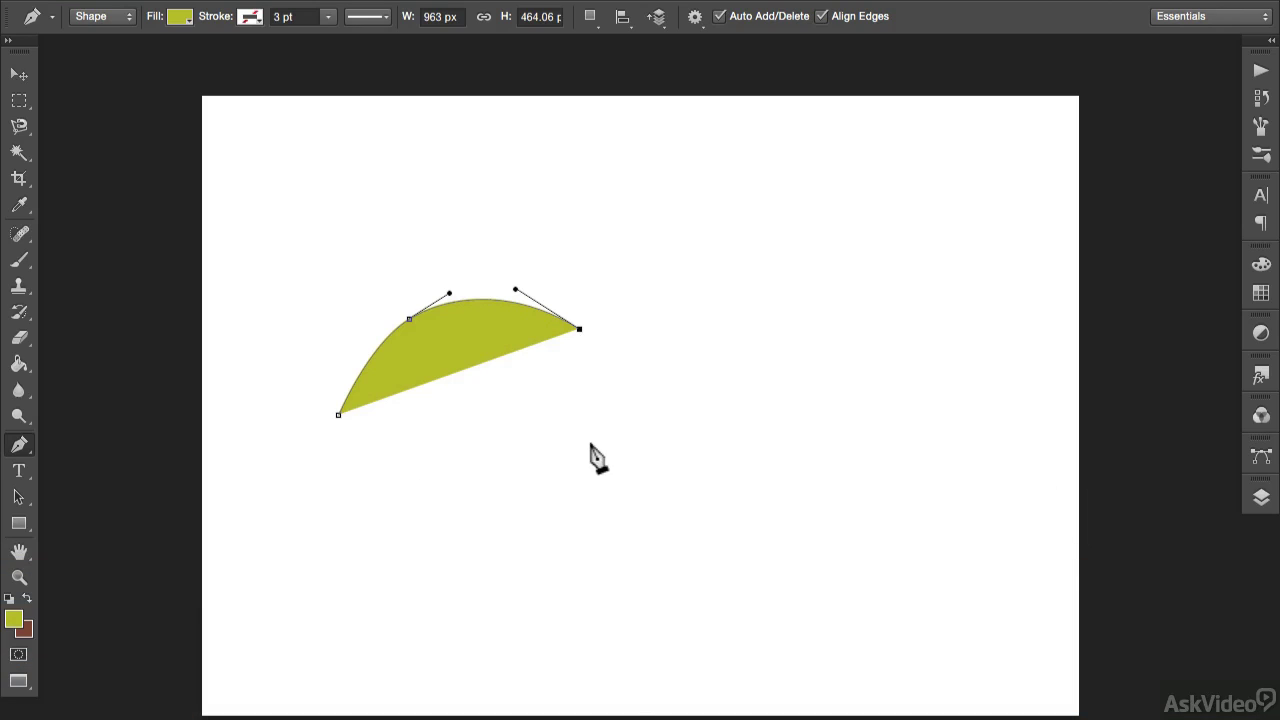
click(585, 443)
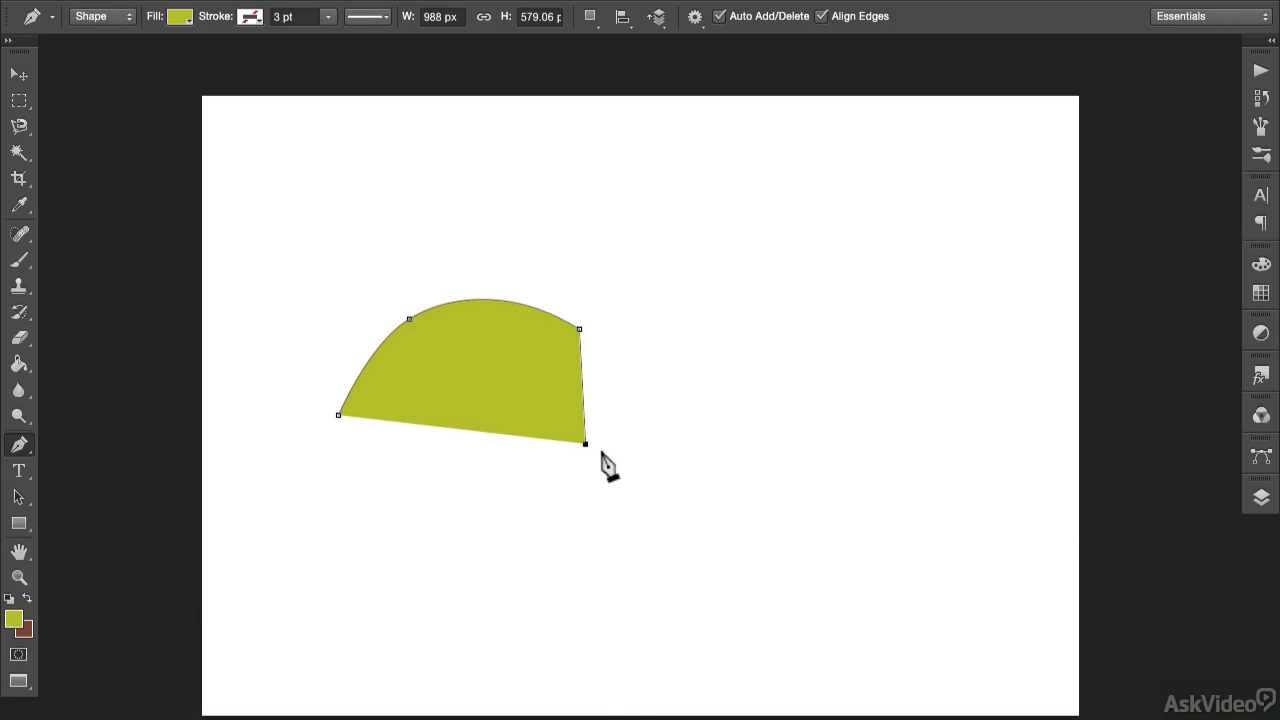
Extend the path down and back to the left with two alternating pairs of curved and straight segments, releasing the outgoing handle after each curve
drag(711, 449, 786, 411)
alt+click(711, 449)
click(752, 536)
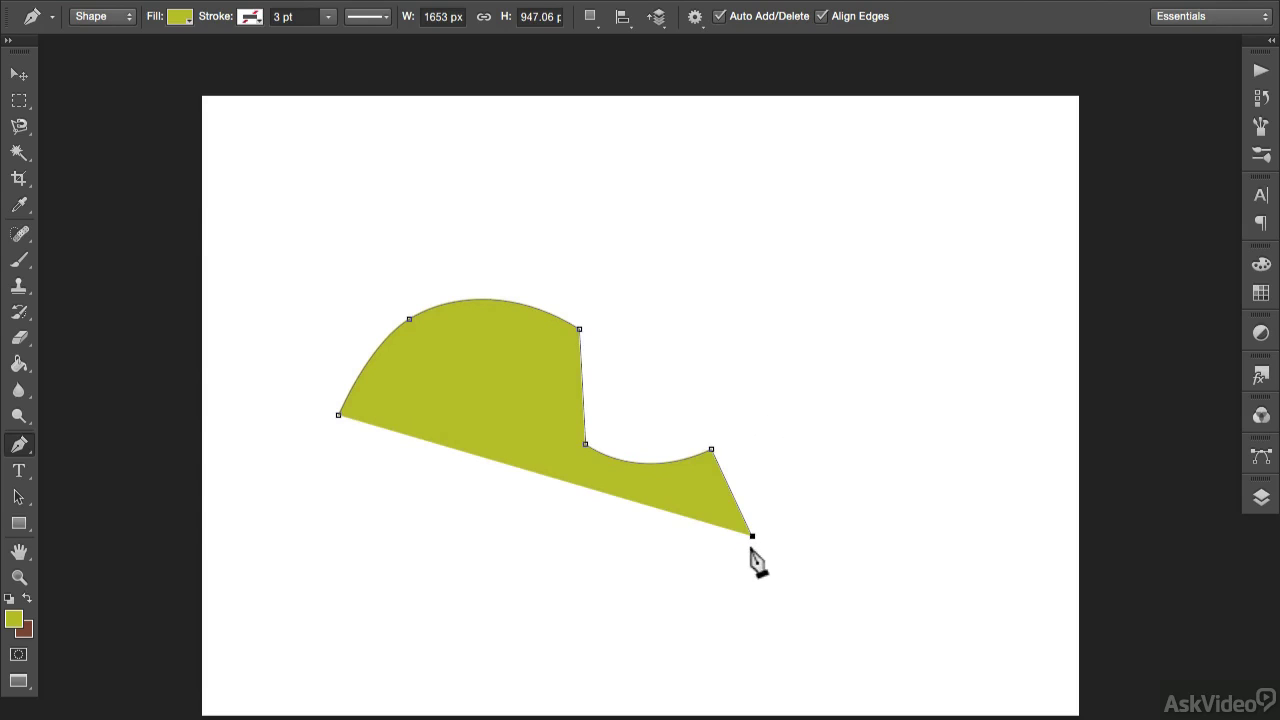
drag(601, 562, 514, 529)
alt+click(598, 560)
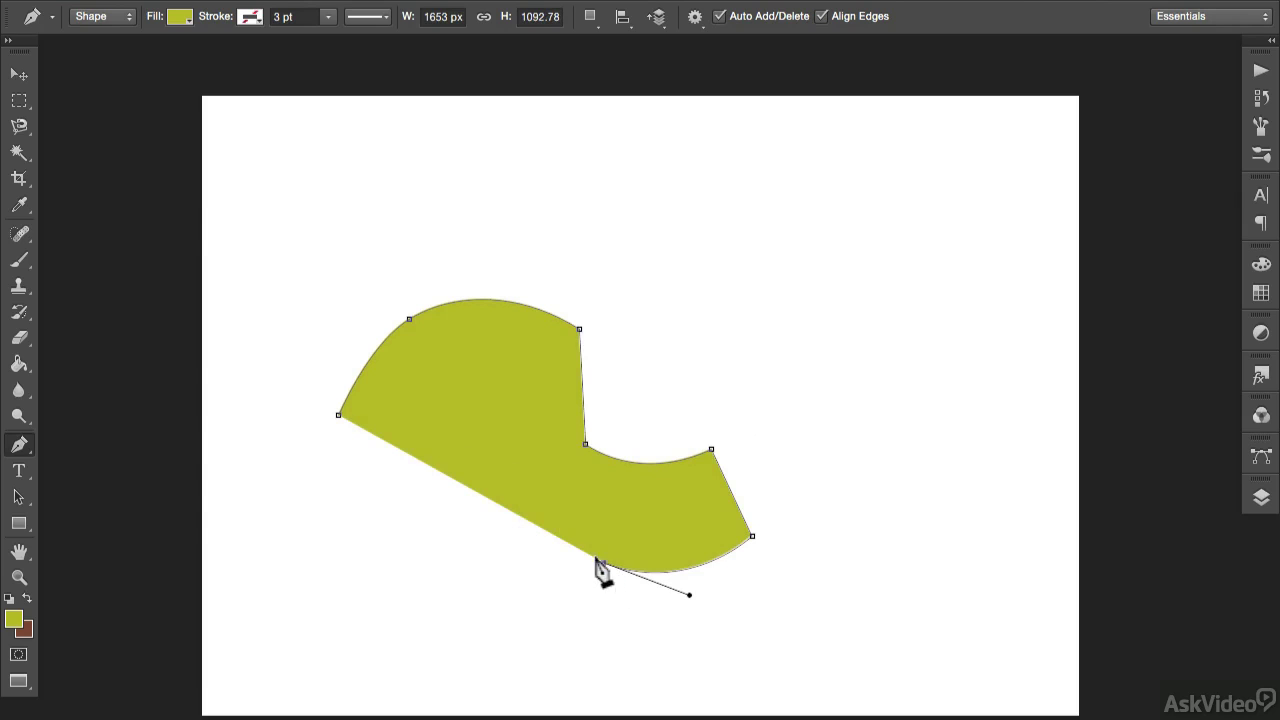
click(507, 509)
Add an inward curve and a straight segment, close the shape at its first anchor, and switch to the Move tool
drag(515, 388, 481, 350)
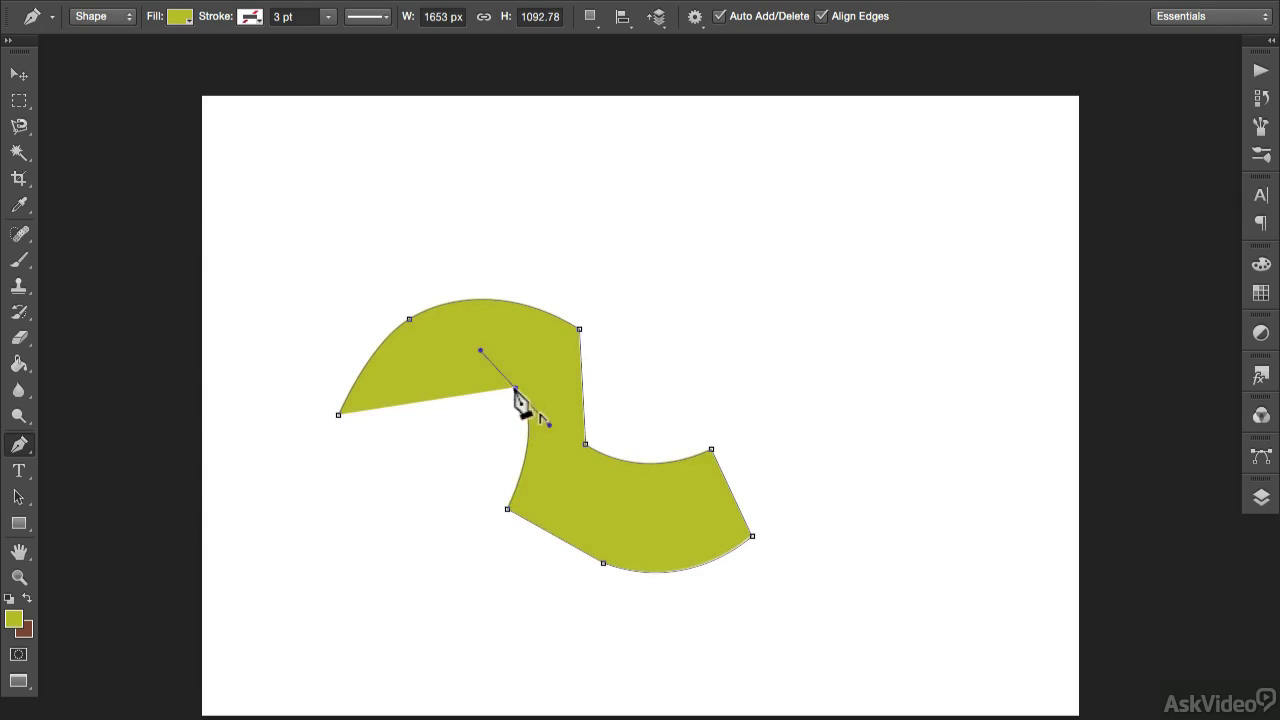
alt+click(515, 389)
click(431, 444)
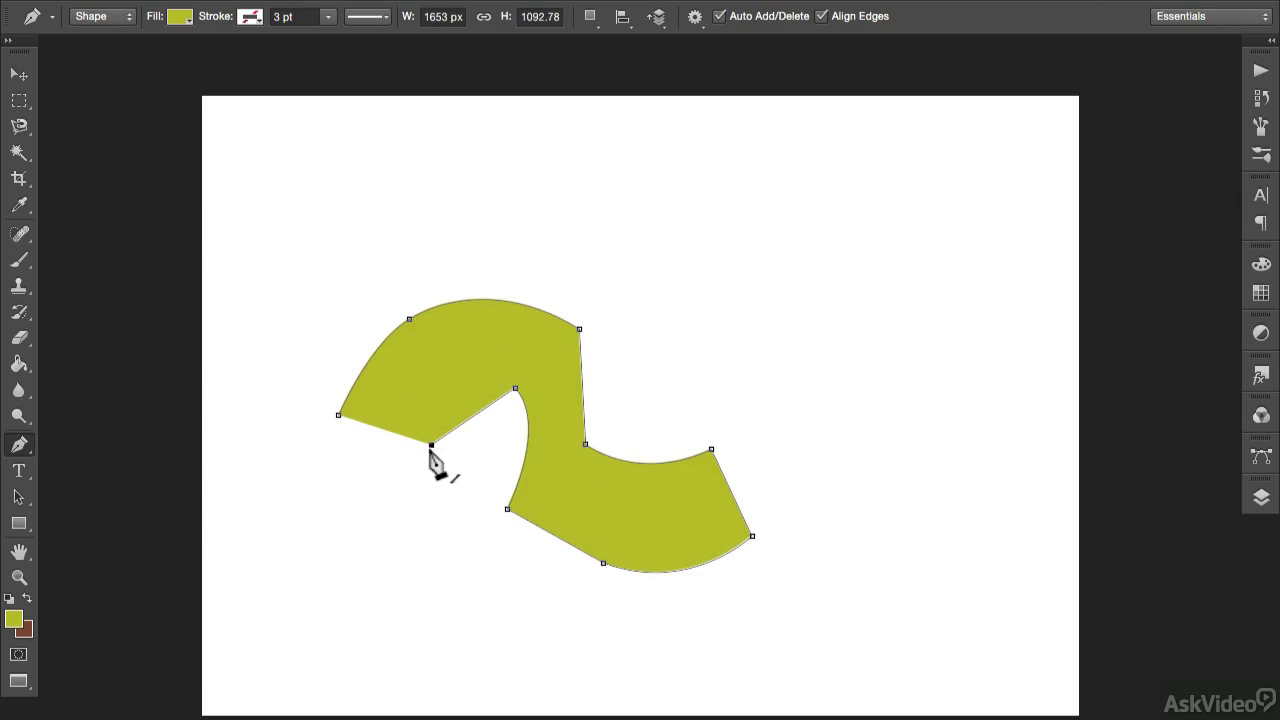
click(338, 417)
key(v)
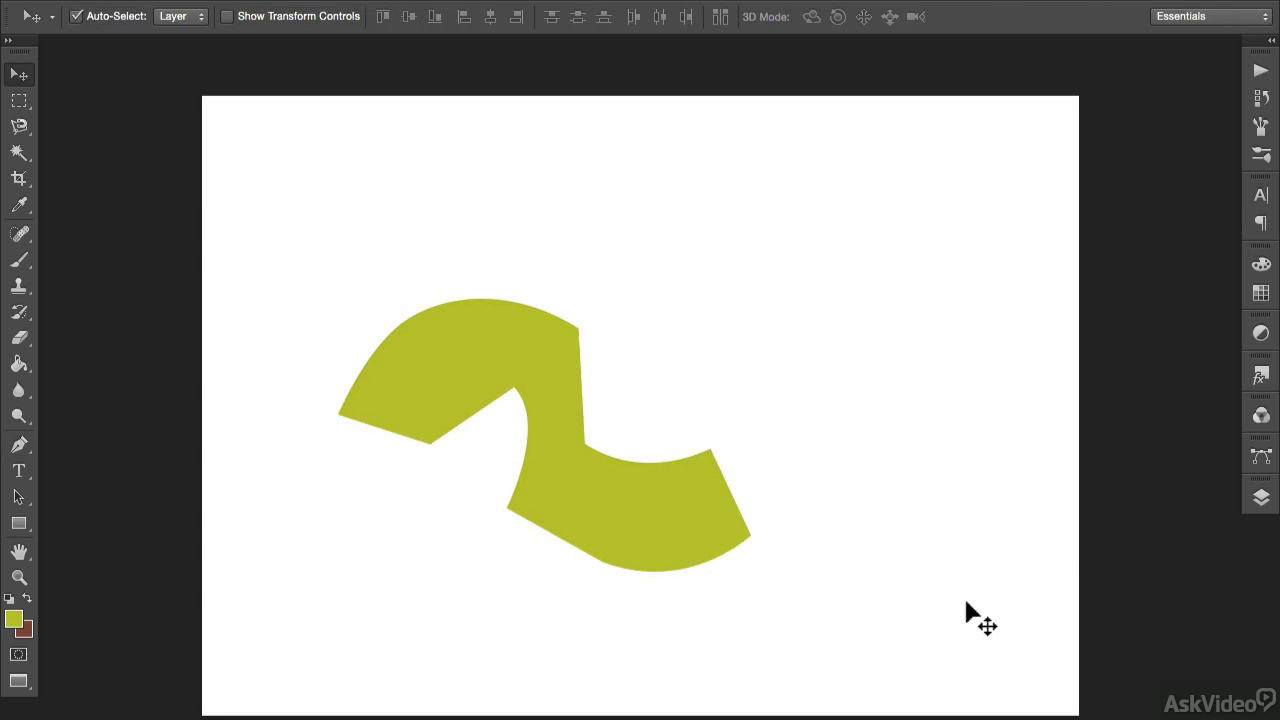
Show the Shape 1 layer, and use the Convert Point tool to make the shape's inner anchor a corner and curve it again
click(1261, 497)
drag(1020, 235, 1058, 243)
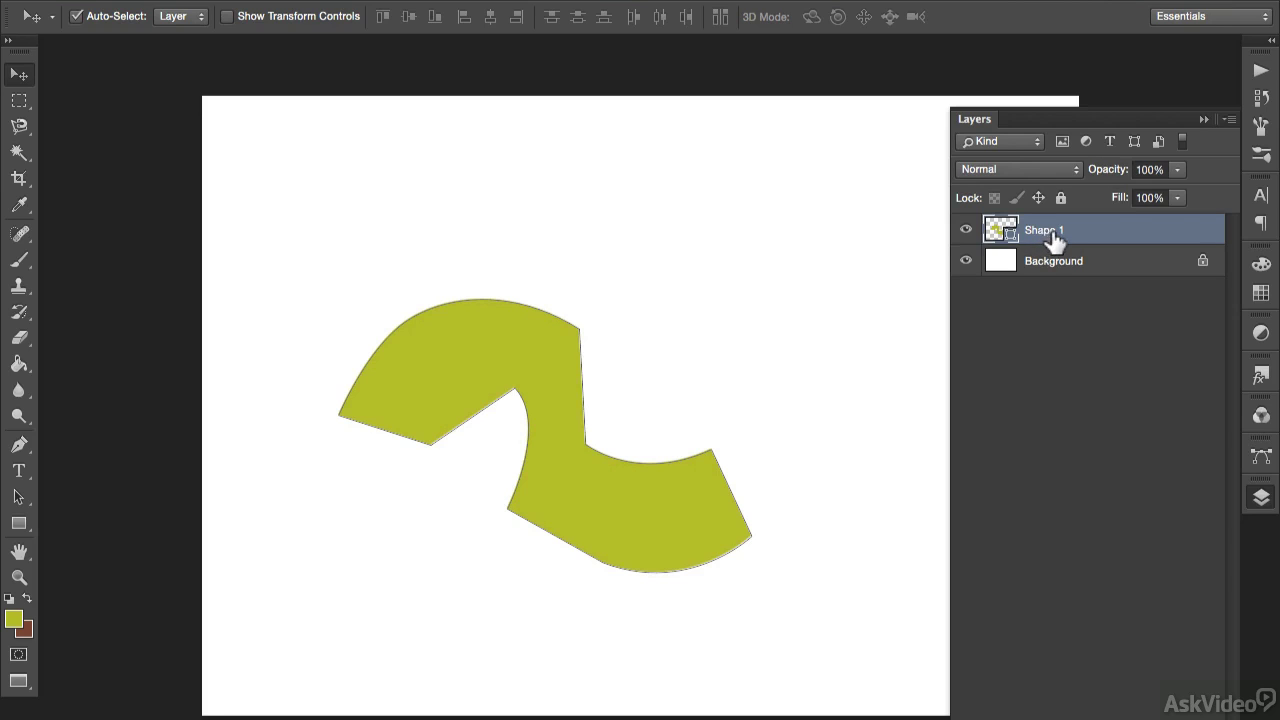
click(20, 446)
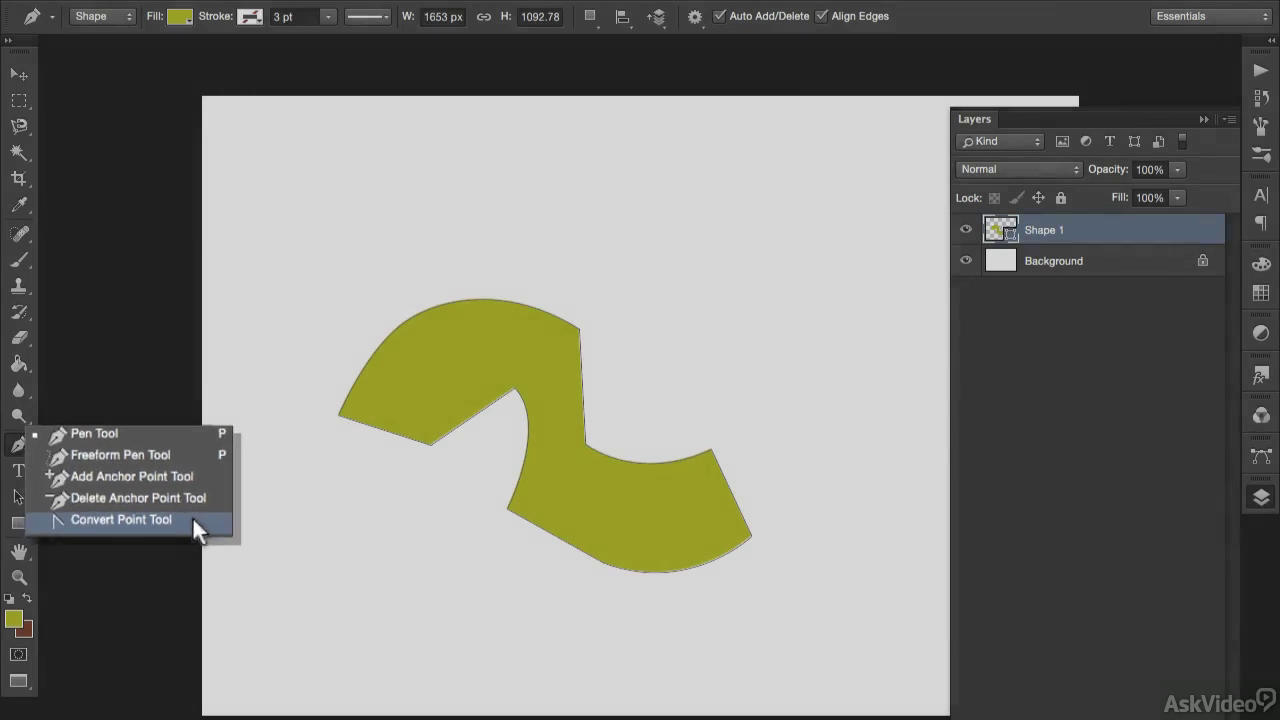
click(193, 527)
click(516, 388)
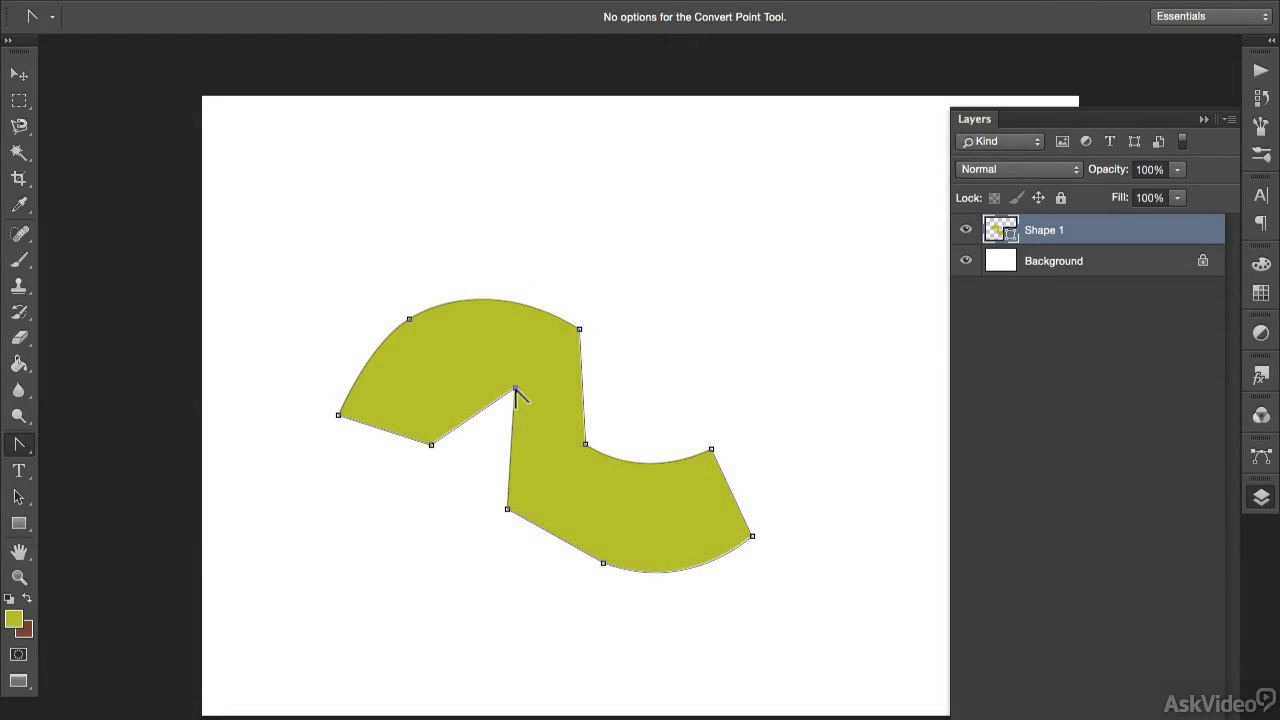
drag(516, 388, 464, 365)
Reshape the curves at the shape's upper-right, lower-left and inner anchors with the Convert Point tool
click(579, 329)
drag(579, 328, 600, 381)
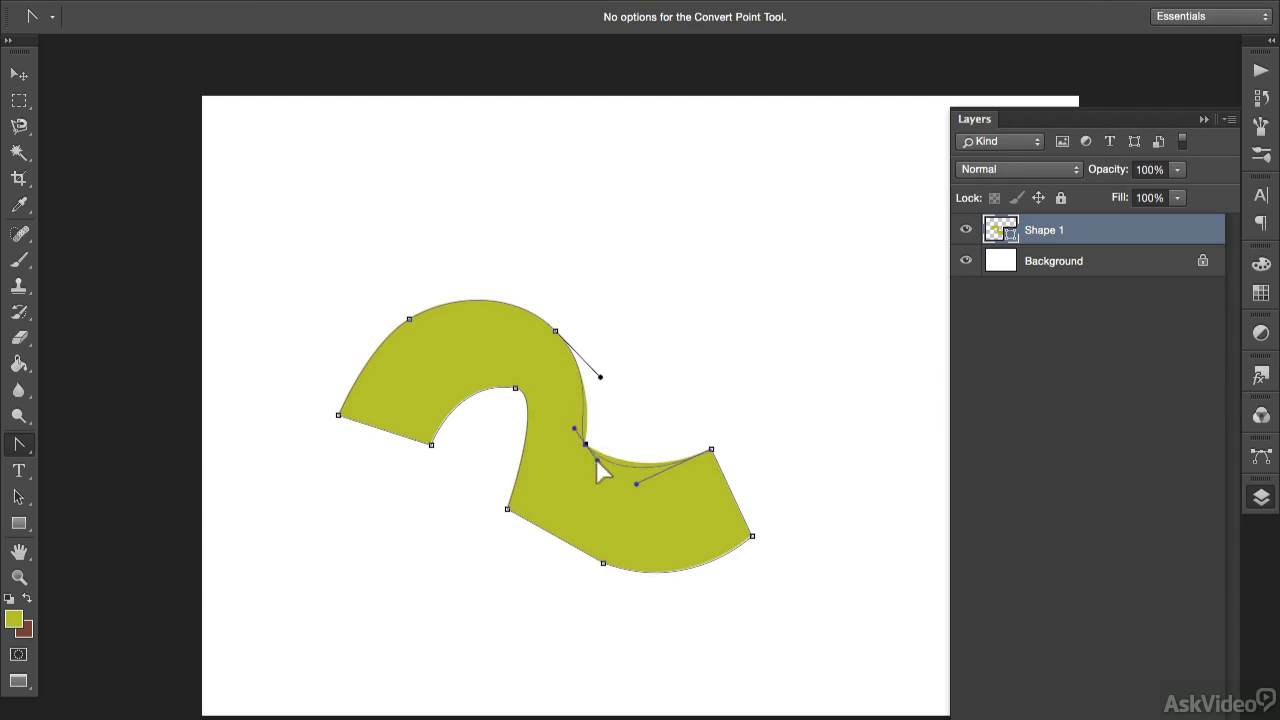
drag(507, 509, 489, 473)
drag(515, 388, 494, 363)
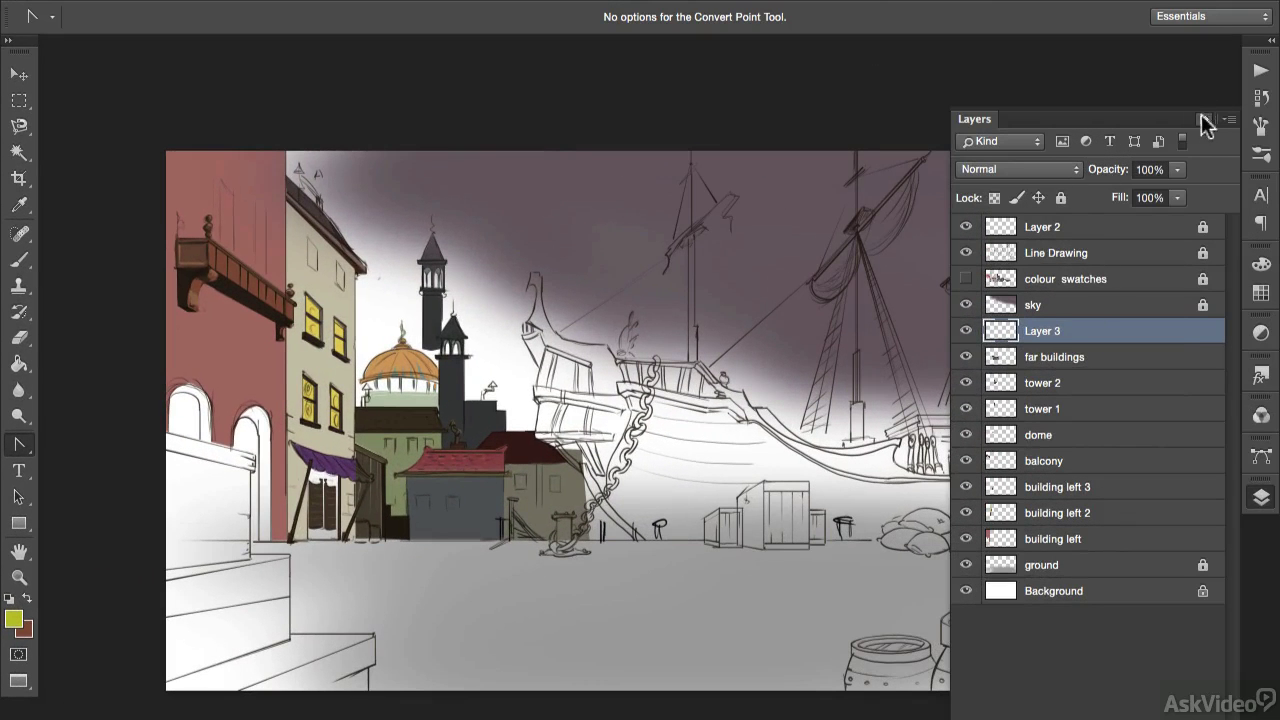
Collapse the Layers panel and set the foreground colour to dark brown #5a4b3a for the ship
click(1205, 119)
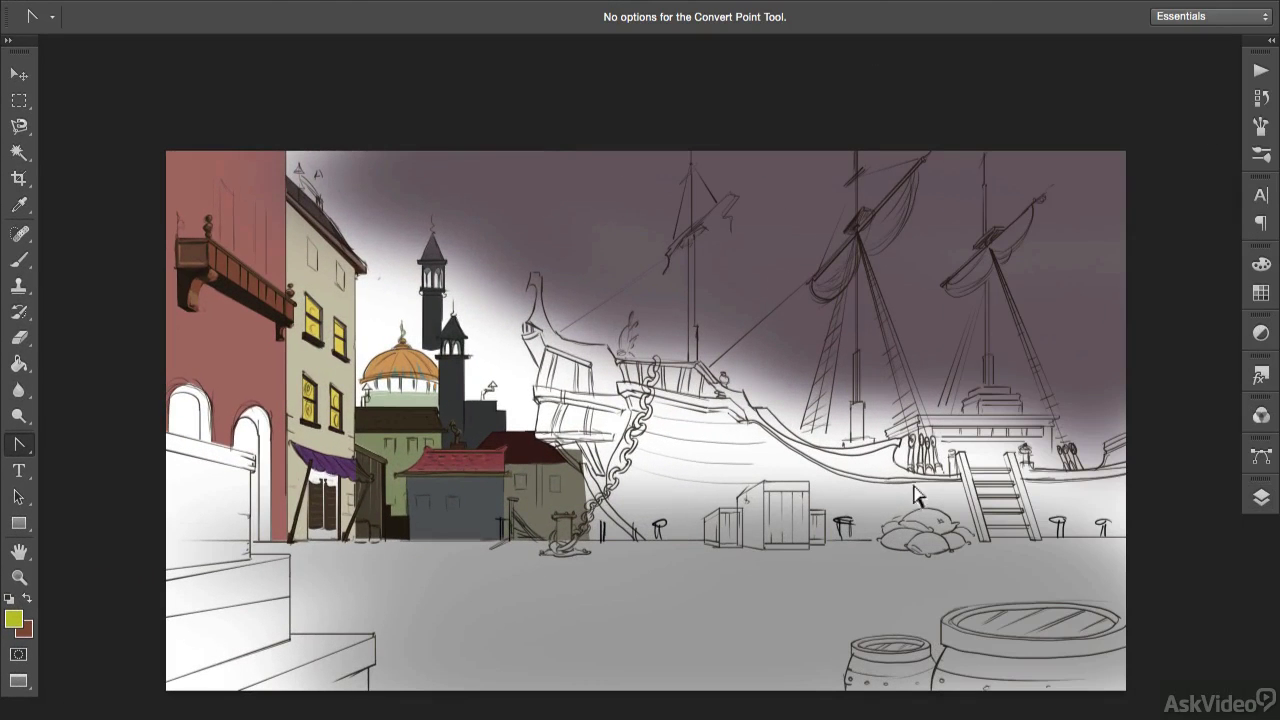
drag(888, 566, 874, 521)
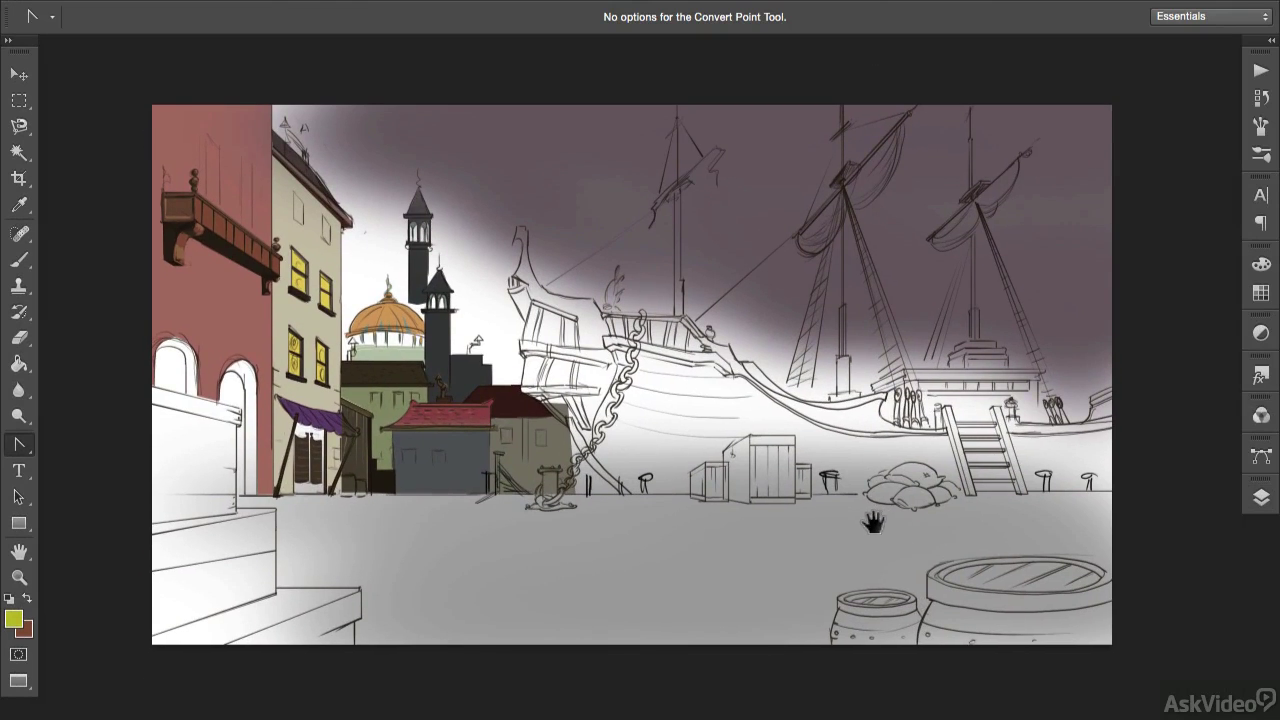
key(z)
click(781, 431)
click(518, 300)
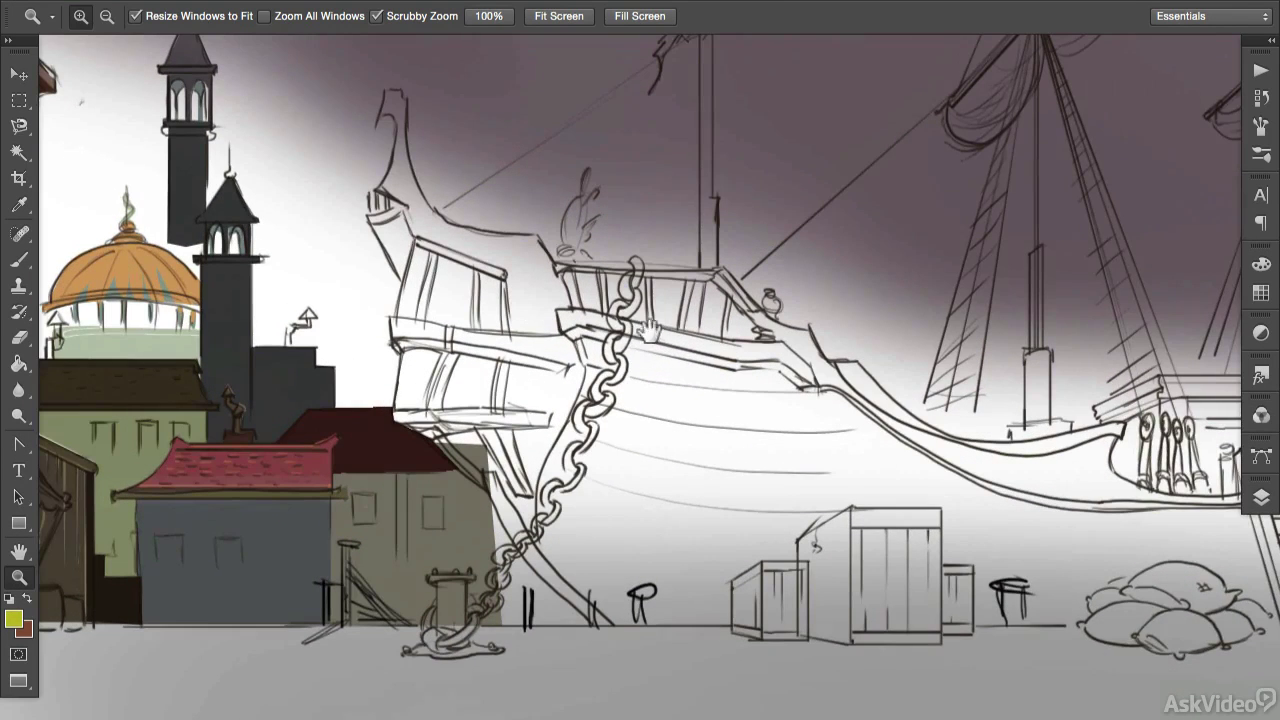
drag(648, 333, 656, 410)
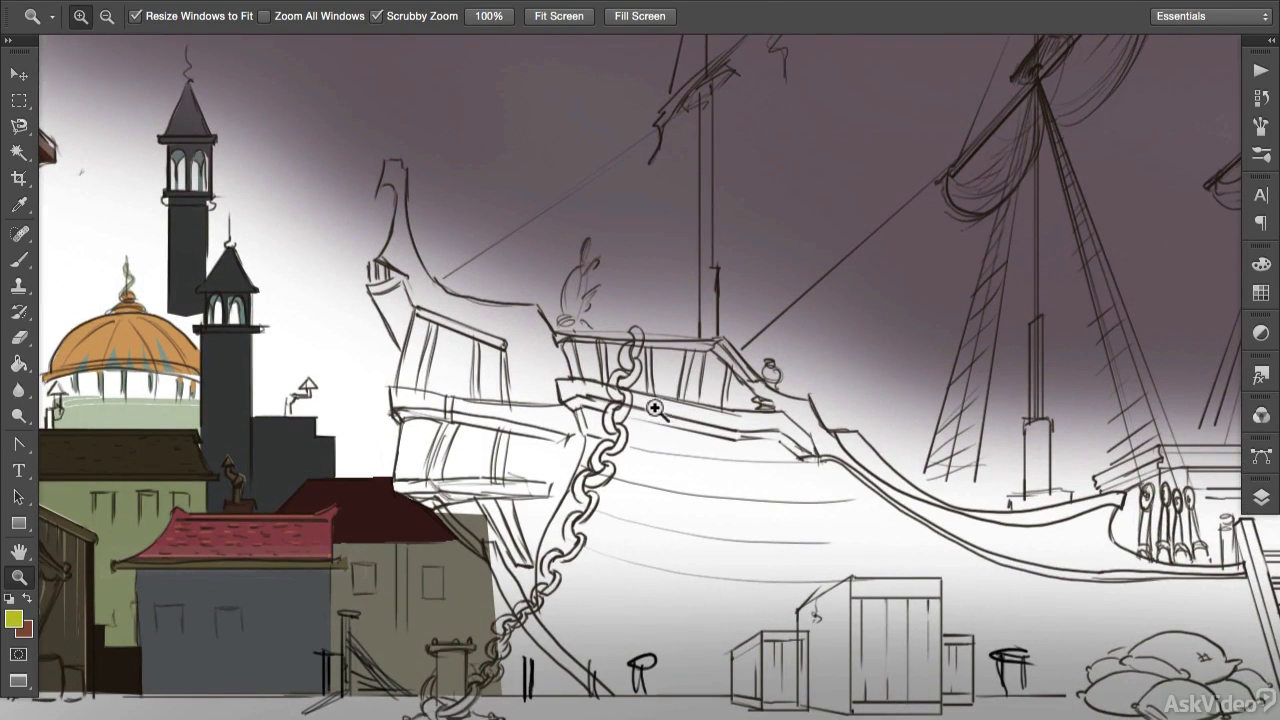
click(14, 620)
drag(603, 371, 601, 377)
click(852, 378)
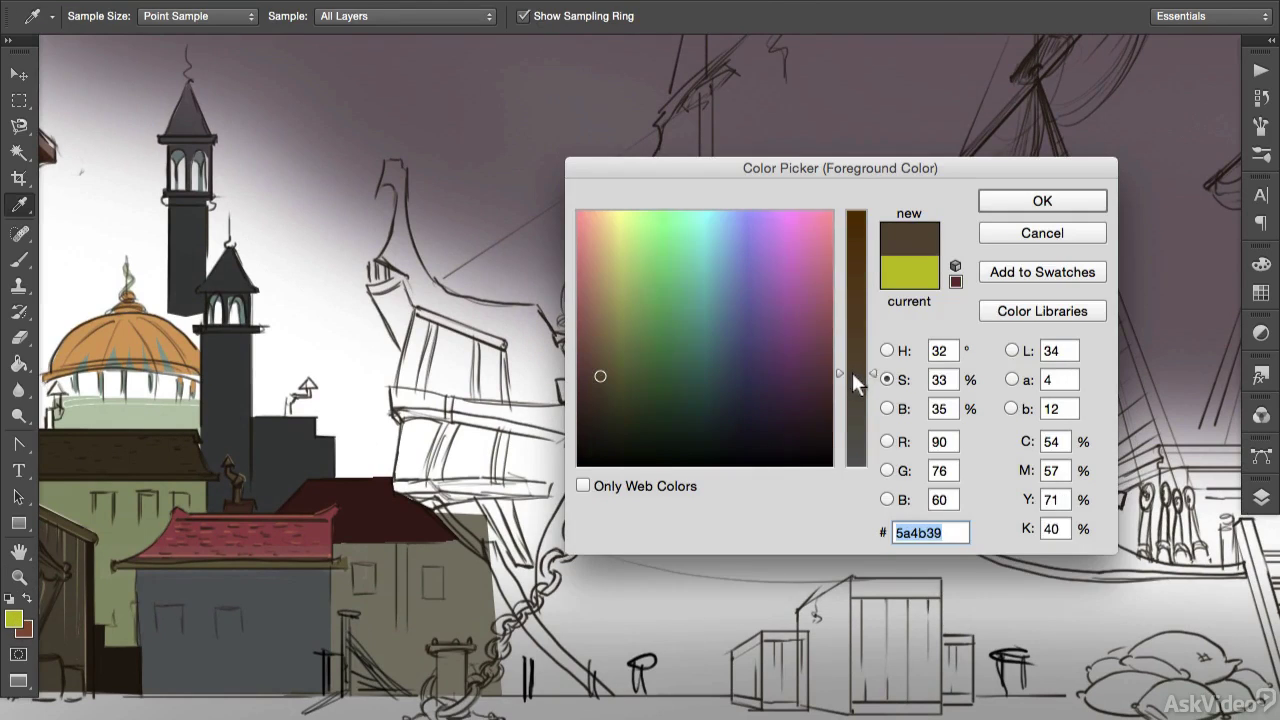
drag(852, 373, 853, 375)
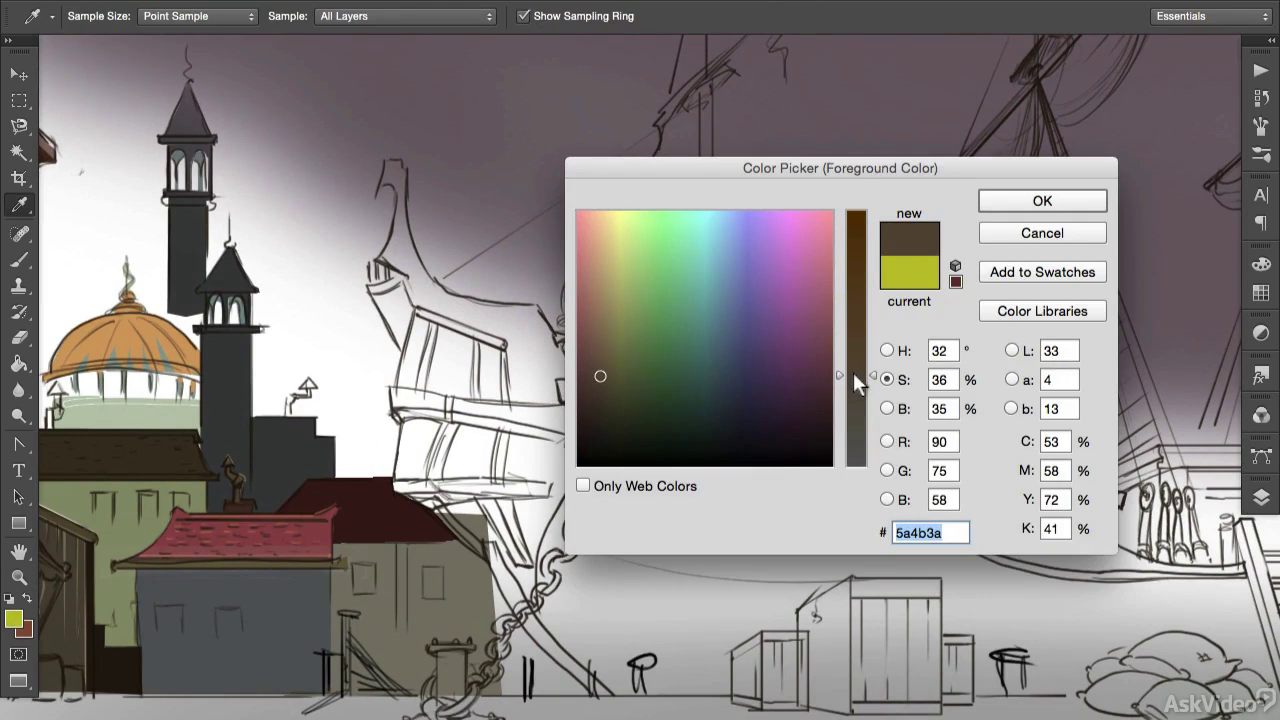
click(1040, 201)
Start a Pen tool shape on the back edge of the ship's figurehead and trace around its flat top with anchors
key(z)
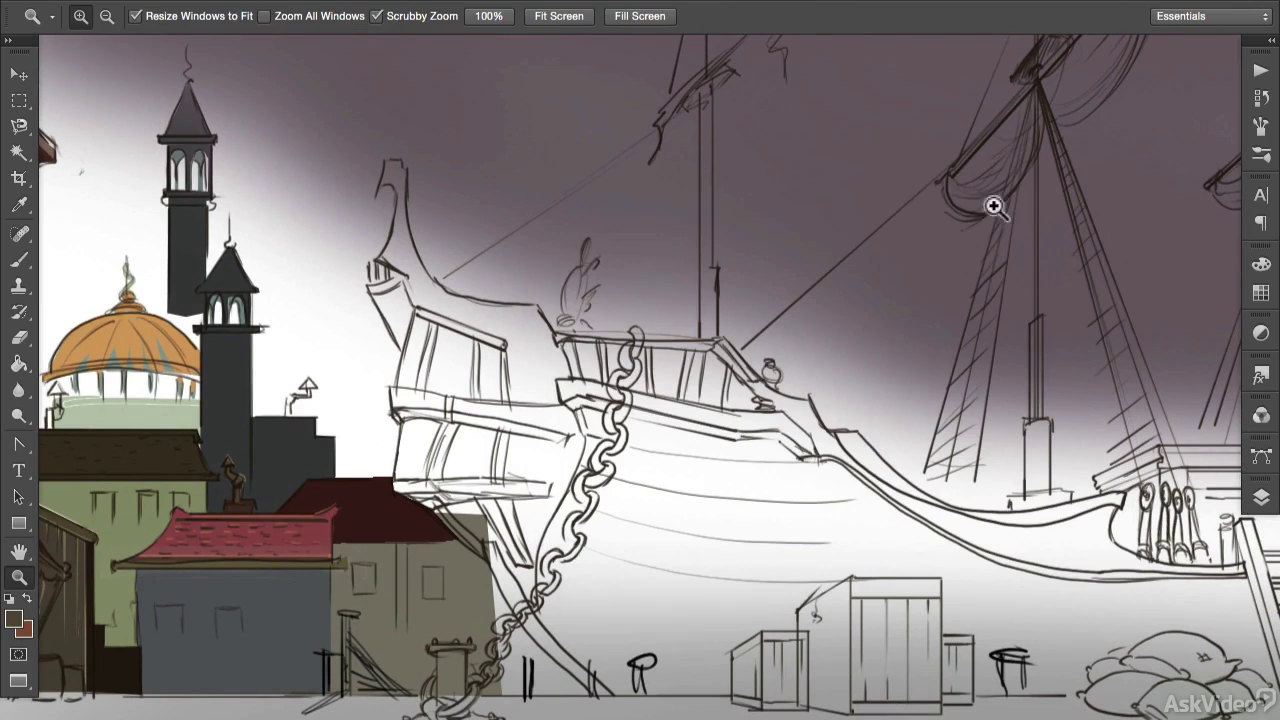
click(417, 222)
click(416, 221)
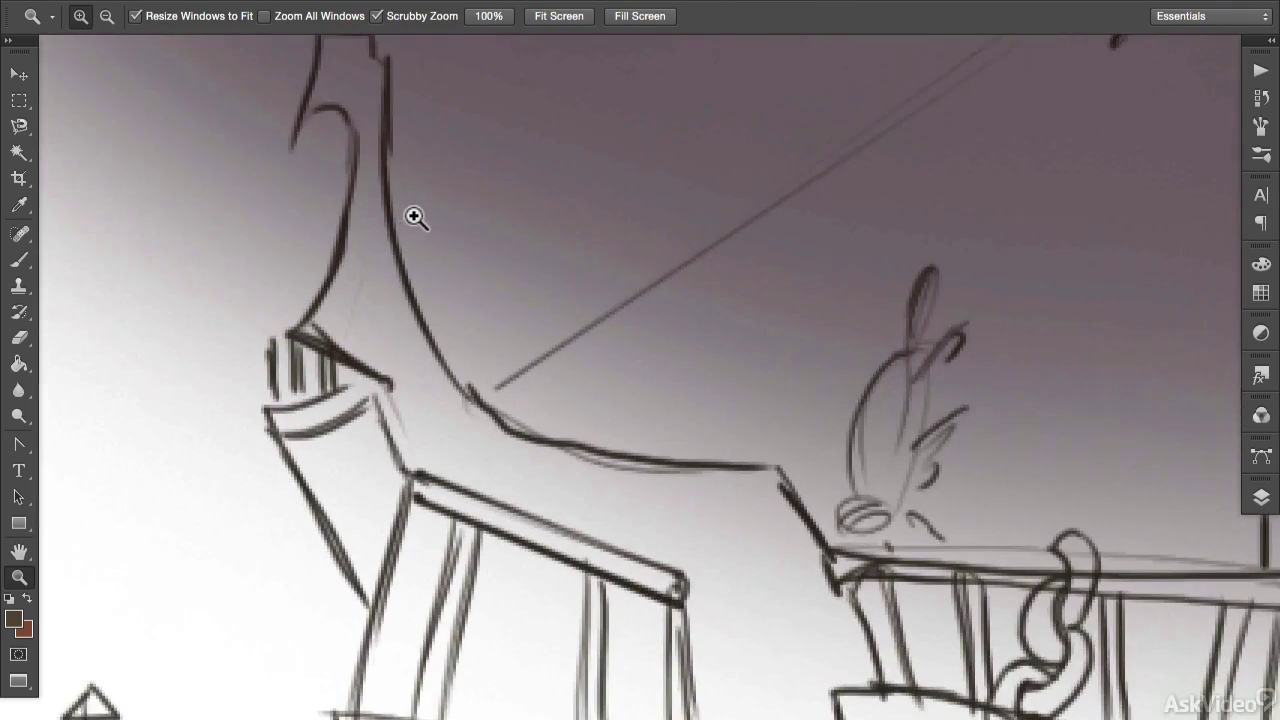
key(space)
drag(430, 217, 477, 431)
key(p)
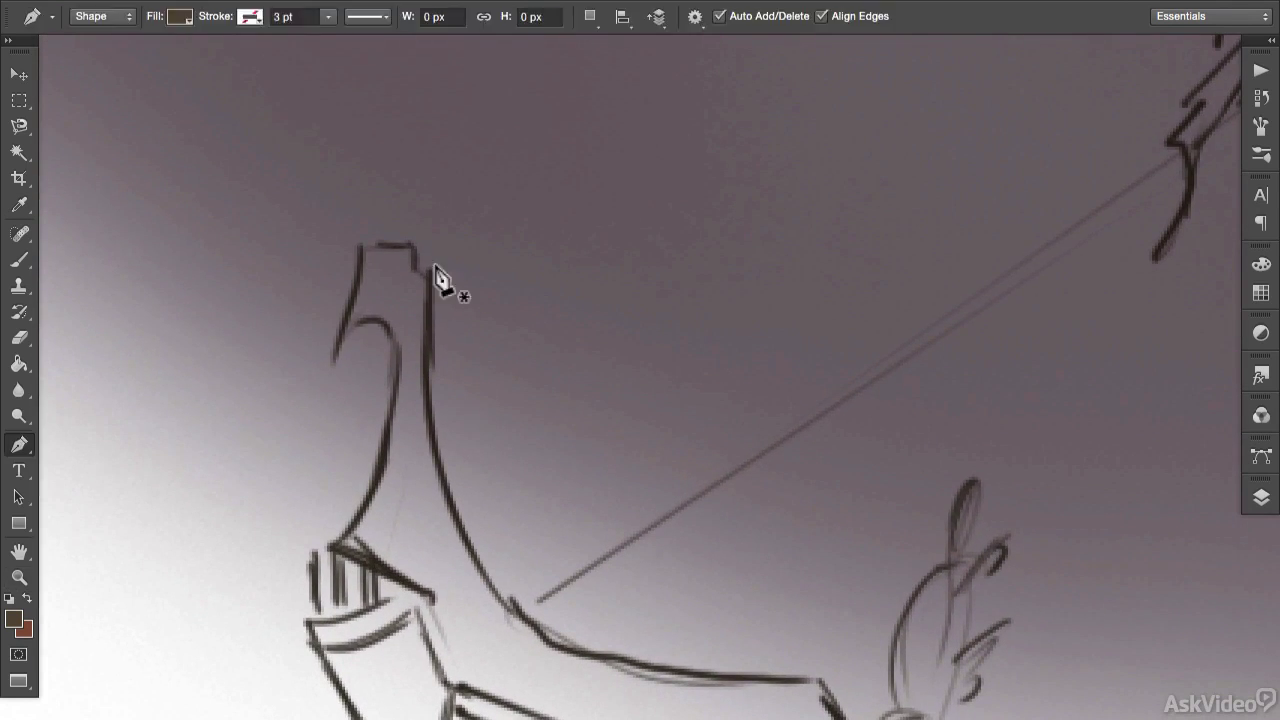
click(429, 287)
click(411, 246)
click(389, 241)
click(359, 247)
click(358, 268)
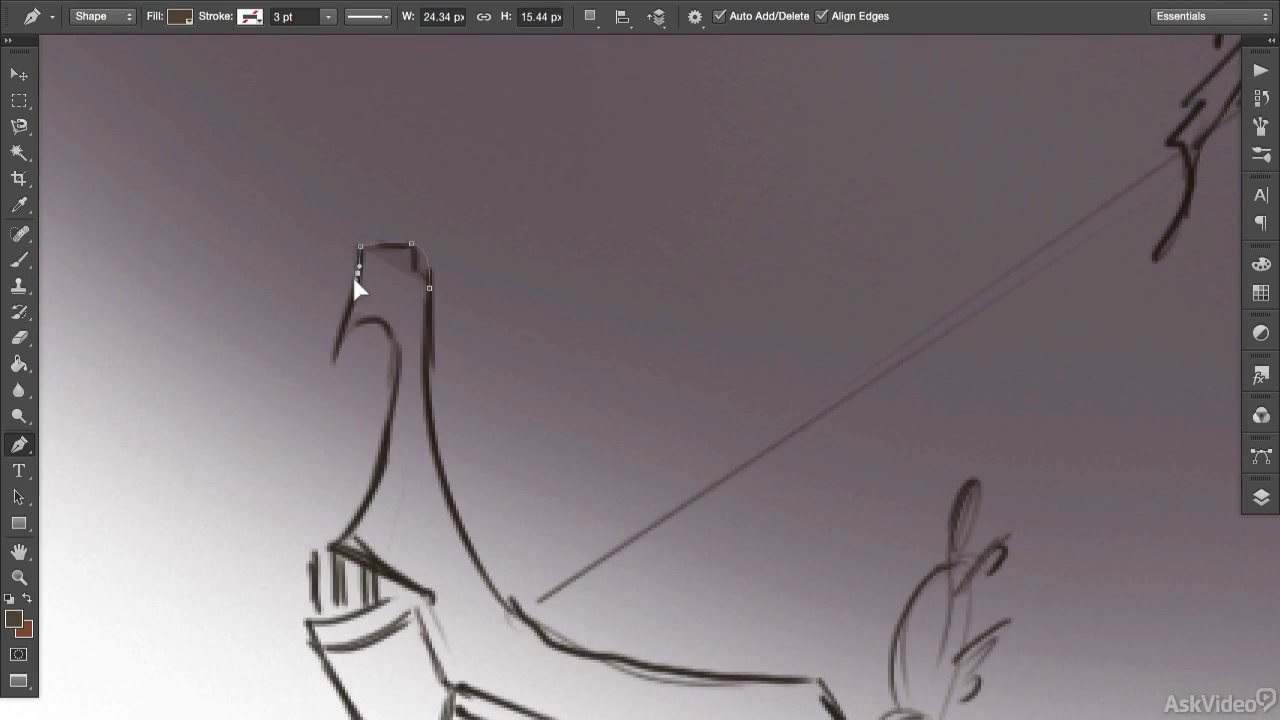
Trace the figurehead's hooked beak and curved neck, and continue around the outer corner of the small balcony below it
drag(332, 352, 390, 330)
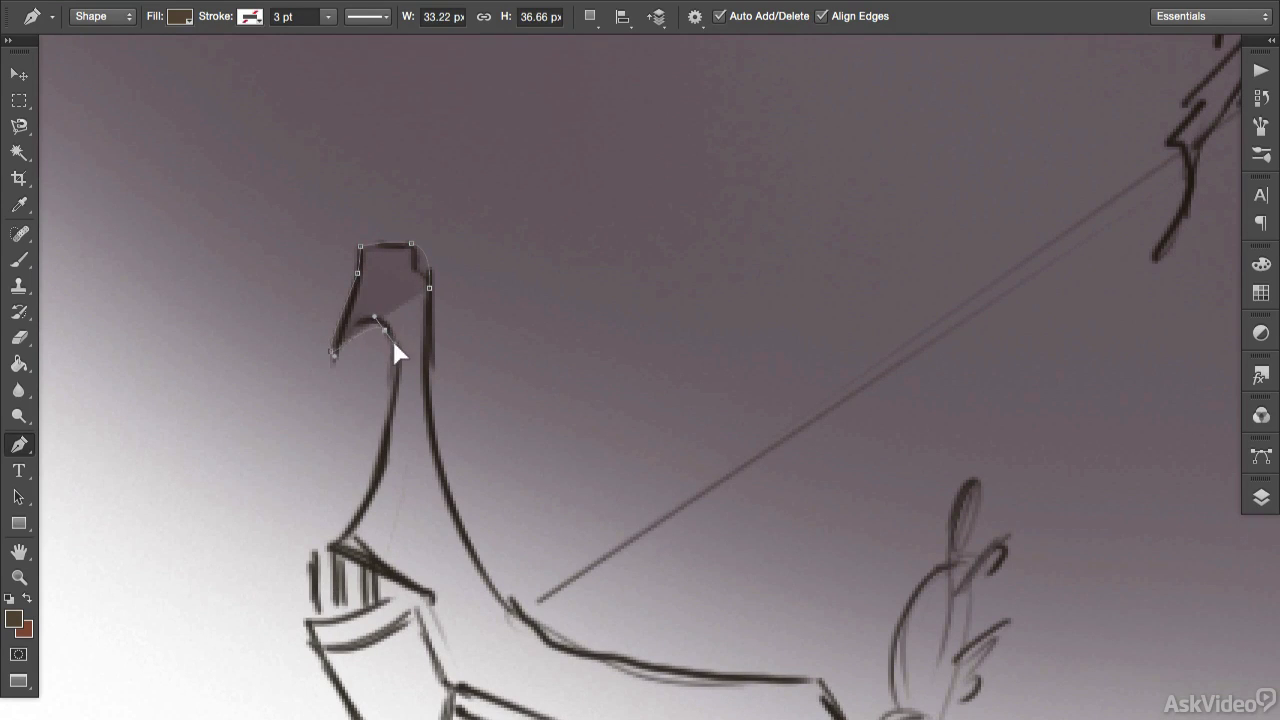
drag(379, 474, 355, 522)
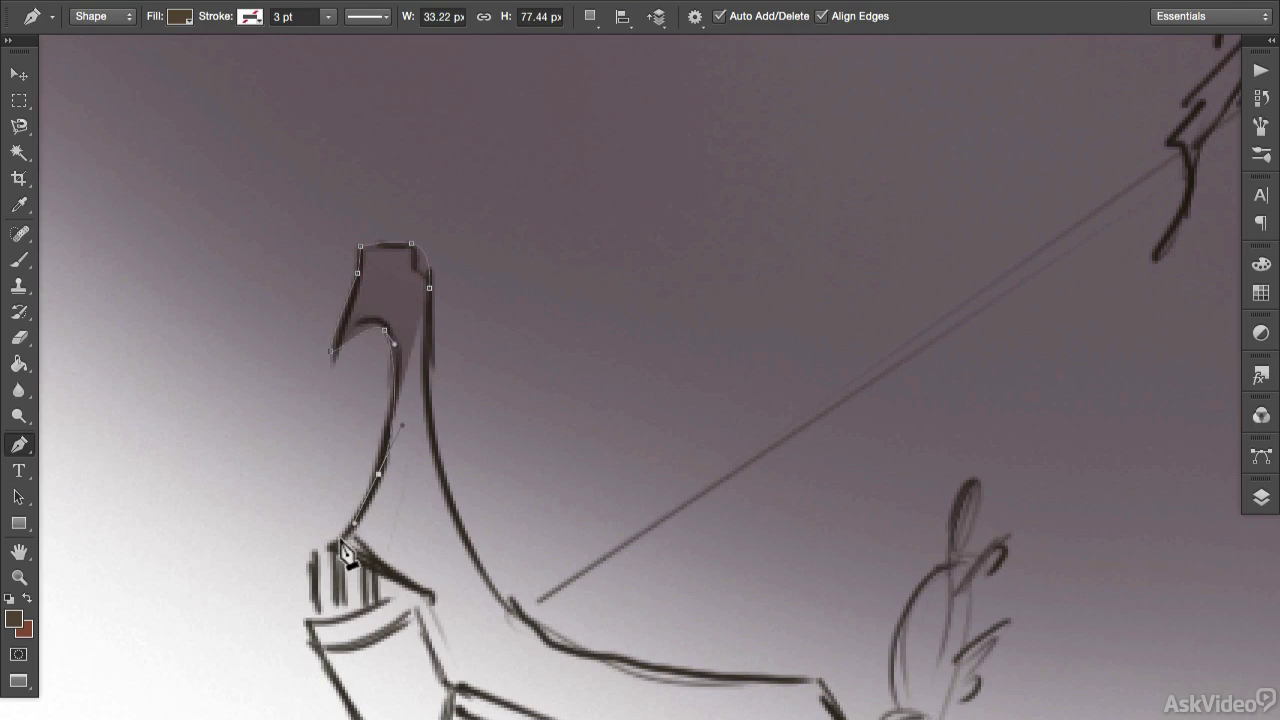
click(309, 540)
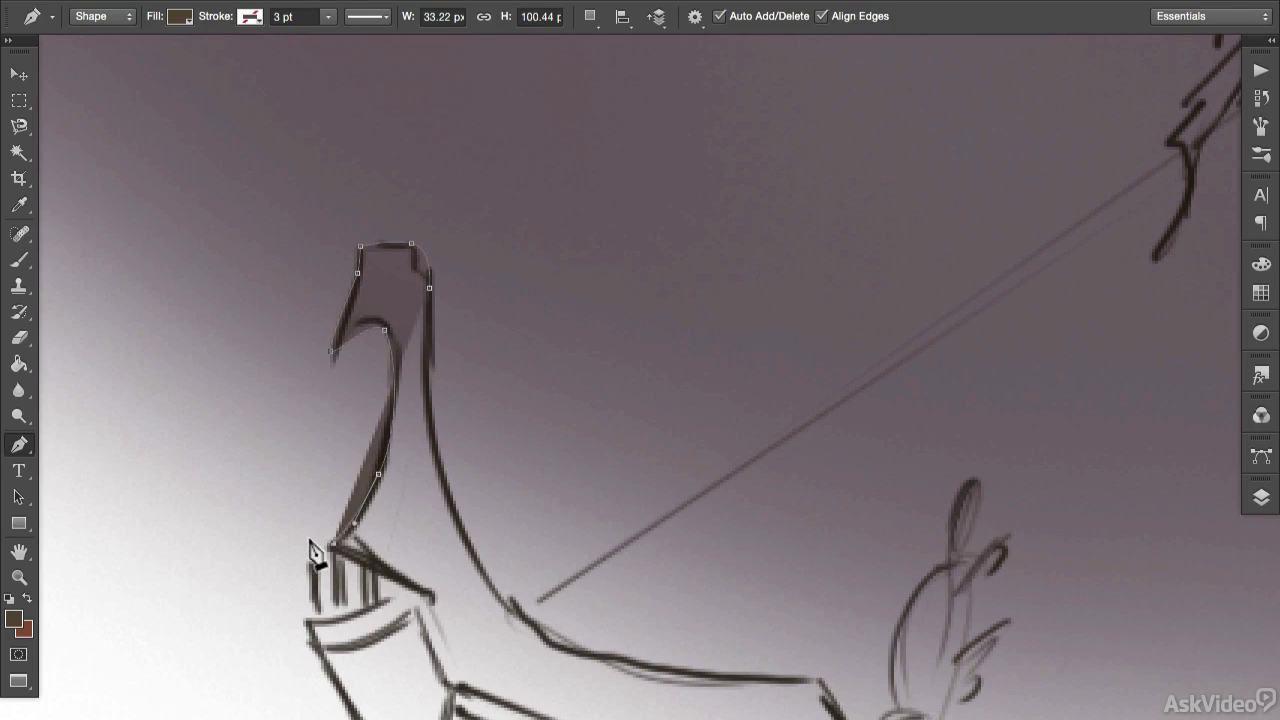
click(310, 620)
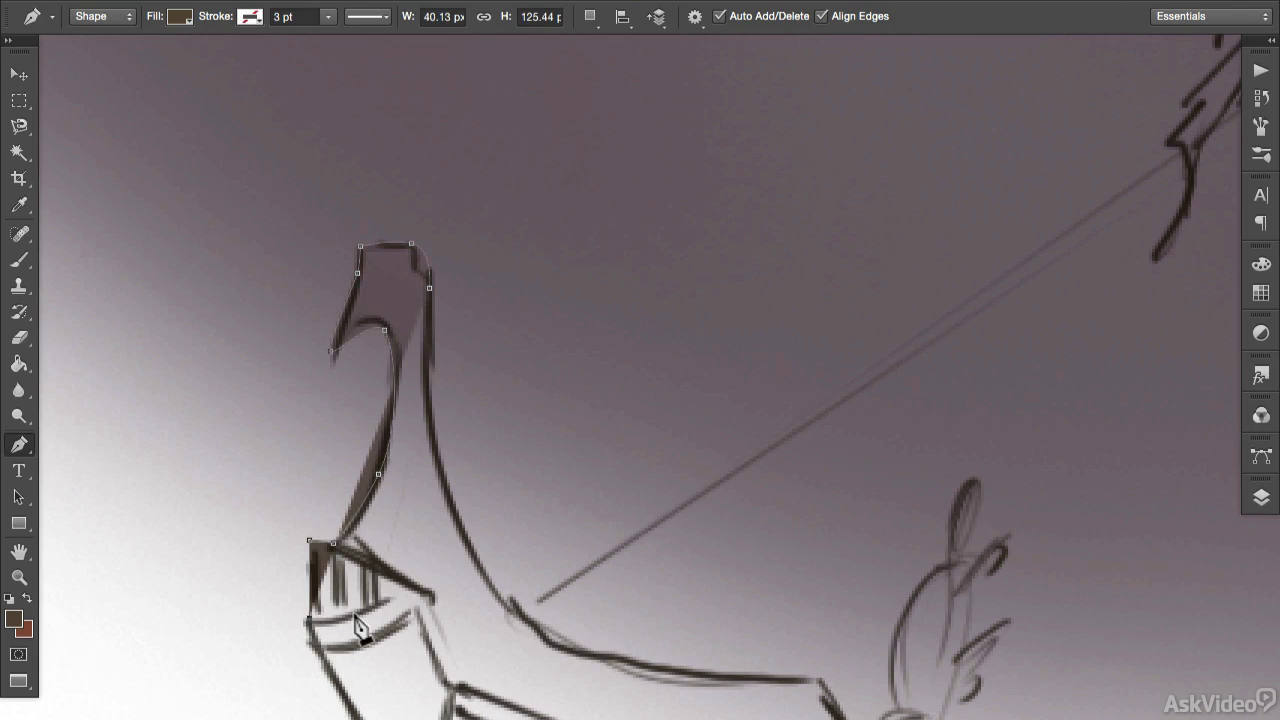
Continue the path down the stern's outer edge and along the curved underside of the lower gallery
mouse_move(548, 600)
mouse_down()
mouse_move(551, 374)
mouse_move(529, 295)
mouse_up()
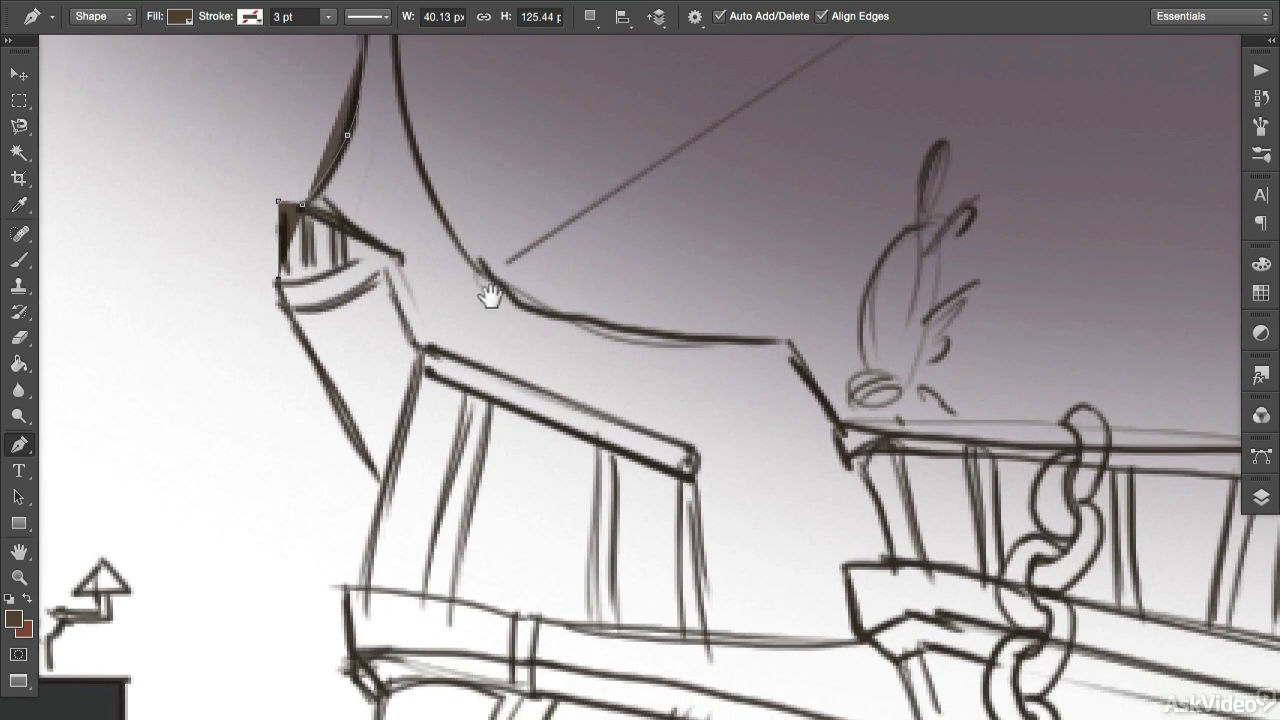
click(262, 285)
click(271, 313)
click(384, 489)
drag(506, 582, 551, 386)
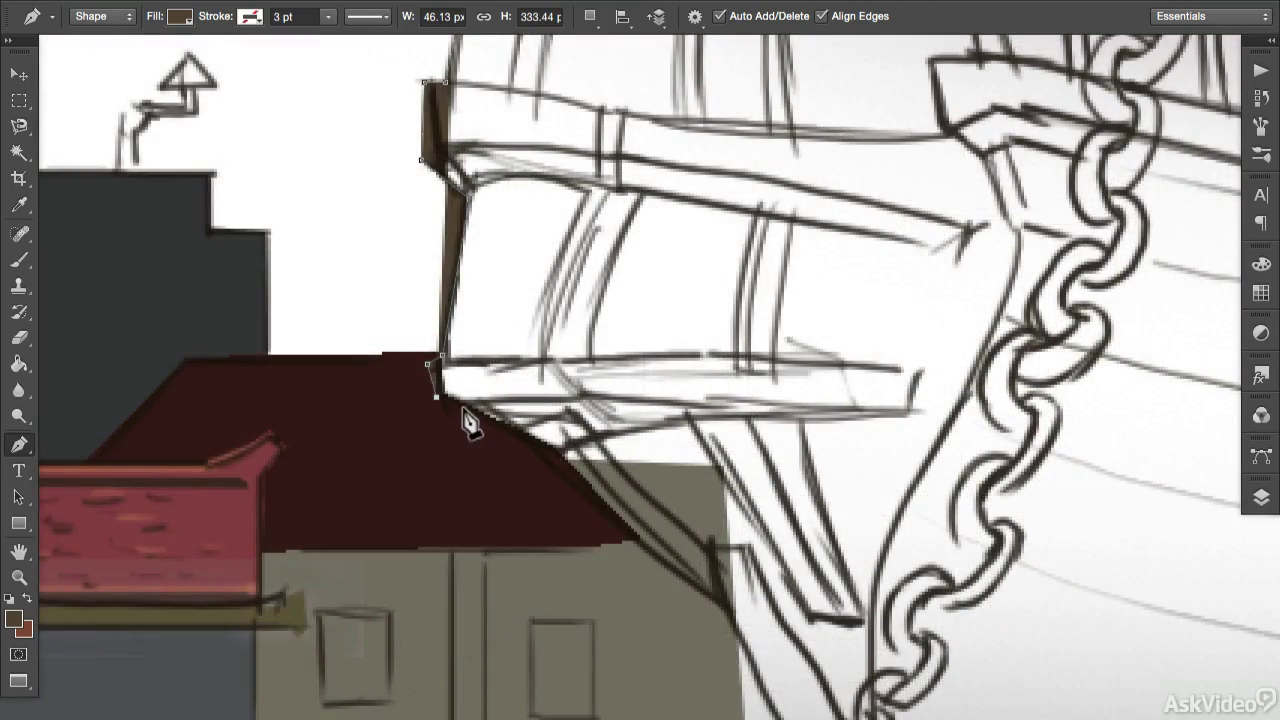
click(463, 406)
drag(532, 439, 547, 449)
click(565, 457)
Trace the outer edge of the keel with curved segments past the anchor chain down to the dock line
drag(738, 566, 560, 400)
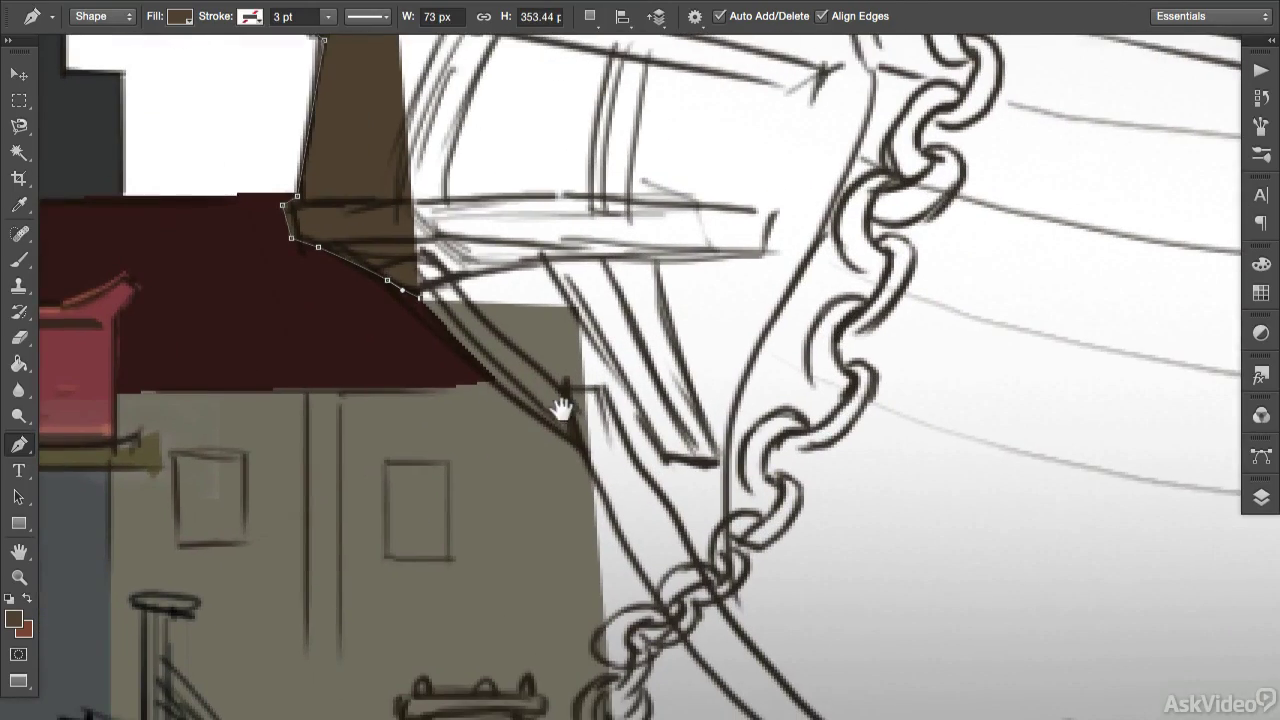
click(518, 400)
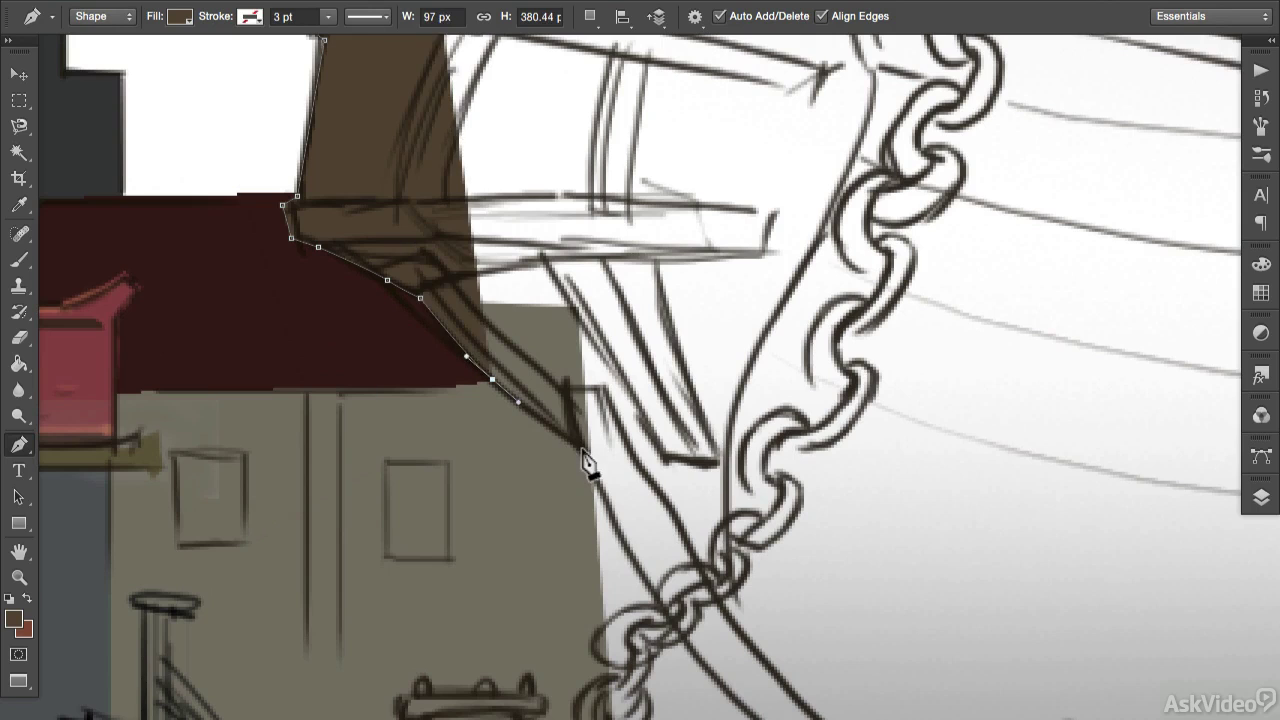
click(583, 450)
drag(767, 574, 563, 266)
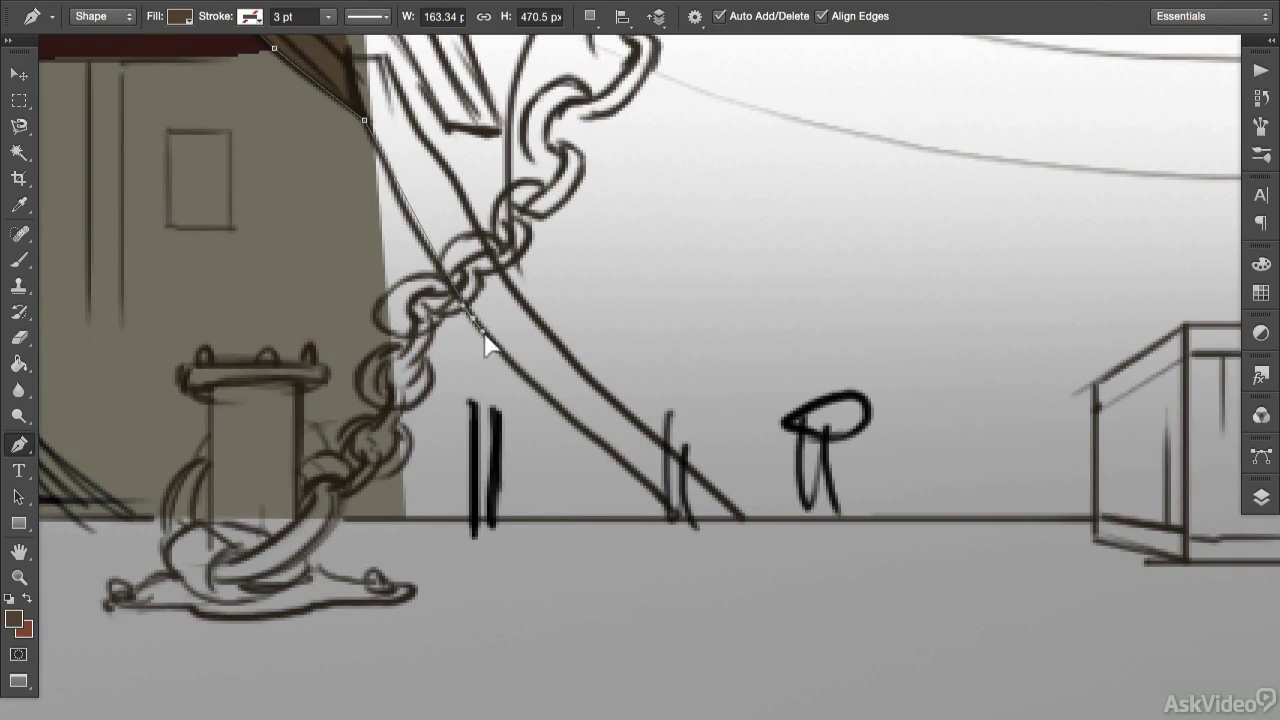
drag(517, 374, 533, 396)
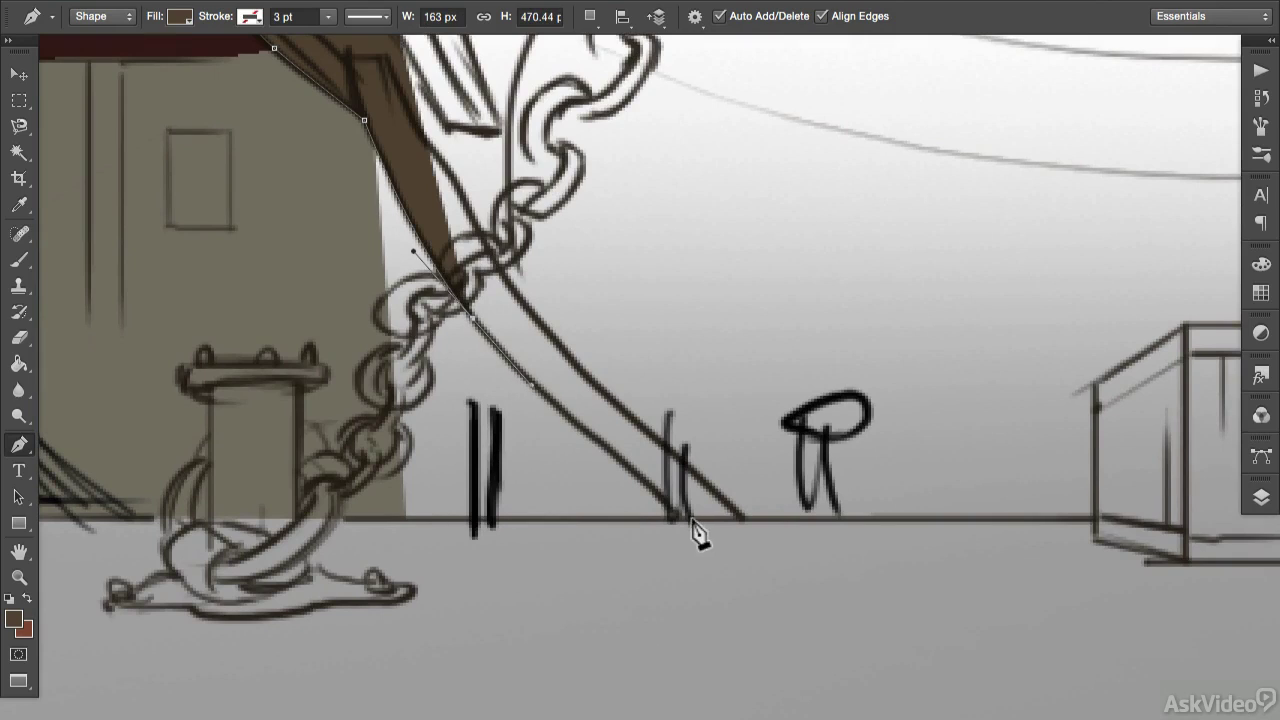
click(690, 522)
Run the path straight along the dock line past the crates, and up to the ship's upper rail
drag(1003, 489, 408, 563)
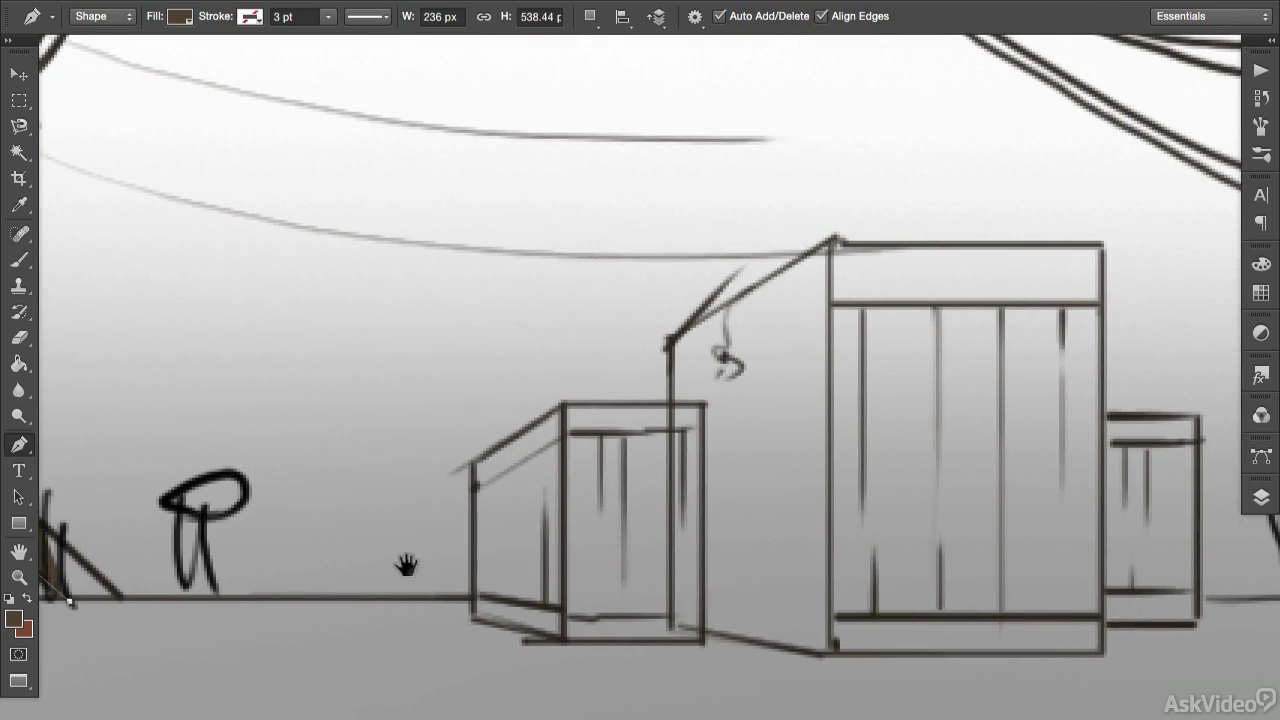
drag(971, 503, 760, 578)
drag(1051, 583, 851, 608)
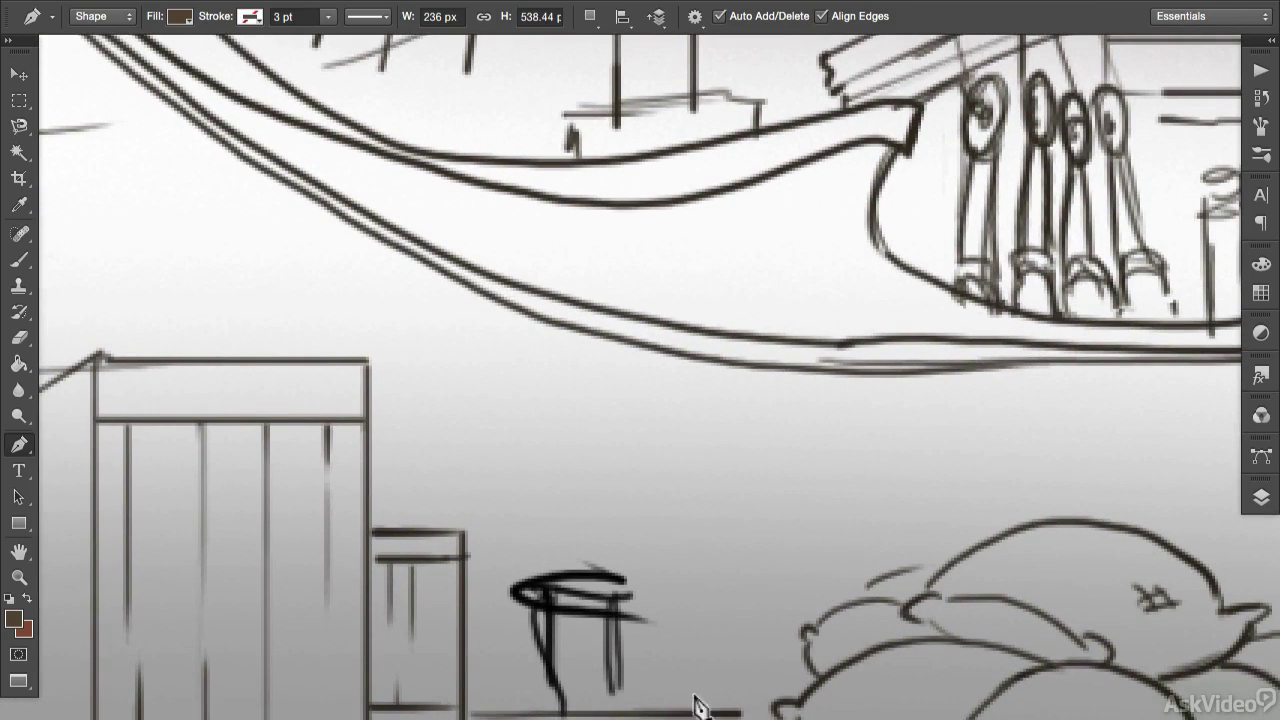
click(637, 712)
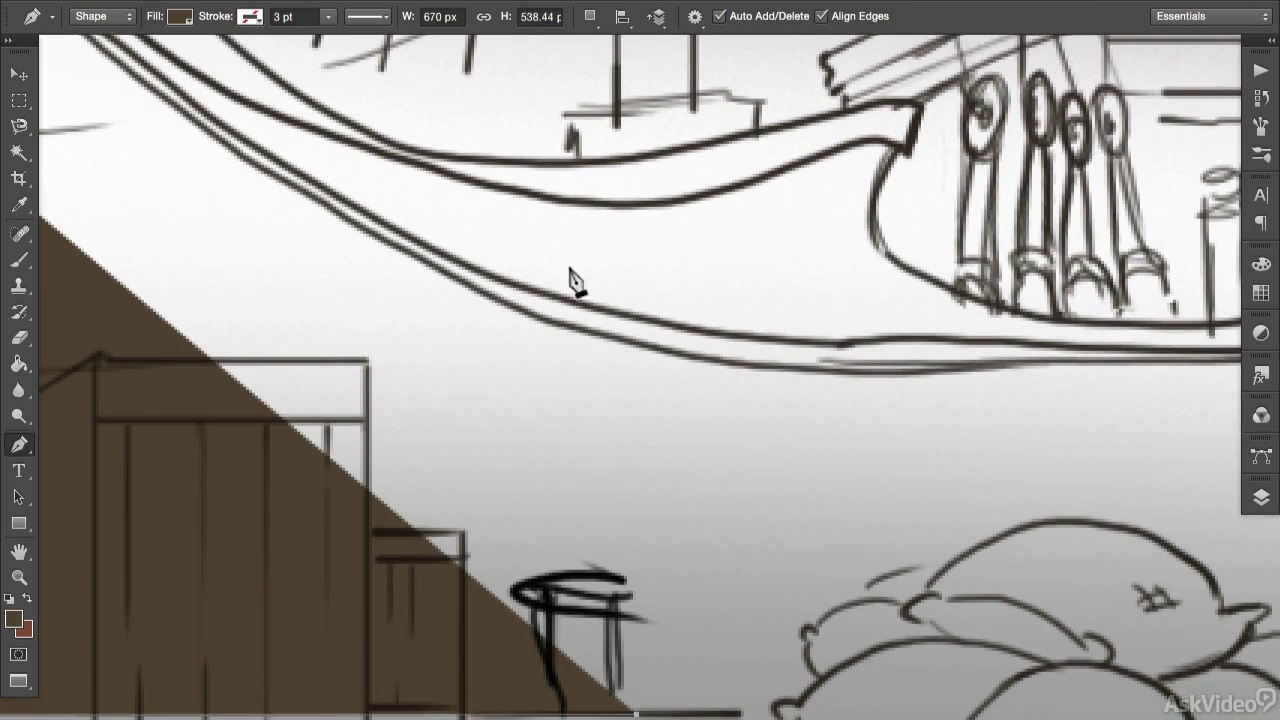
click(616, 173)
Trace the upper rail's curve back towards the stern and add corner anchors along its stepped edge
drag(471, 280, 831, 557)
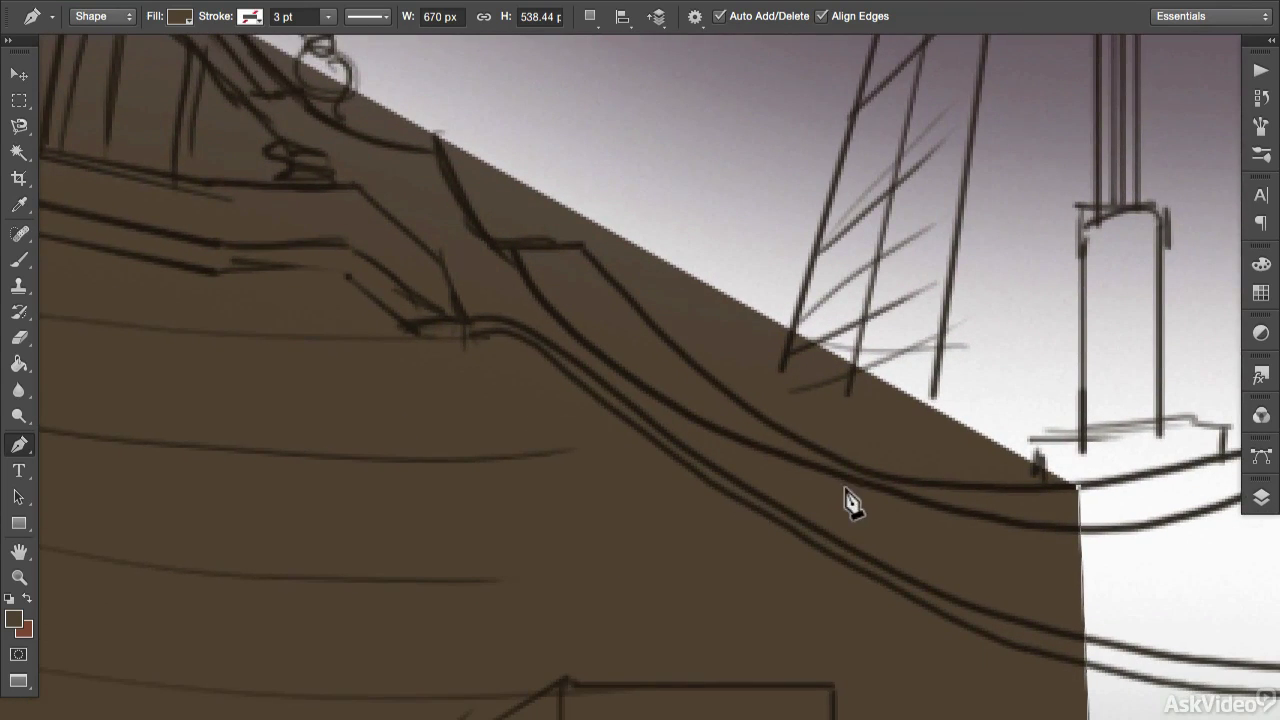
drag(862, 469, 767, 442)
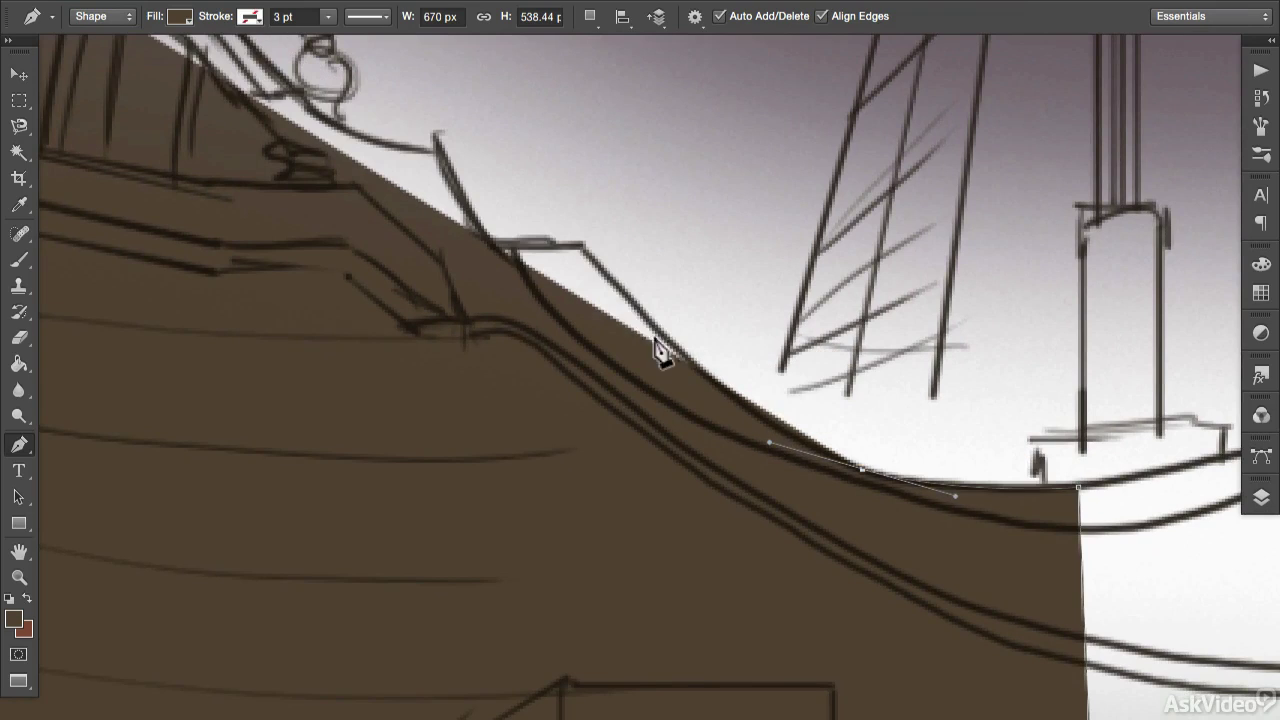
click(588, 255)
drag(586, 263, 809, 531)
click(794, 514)
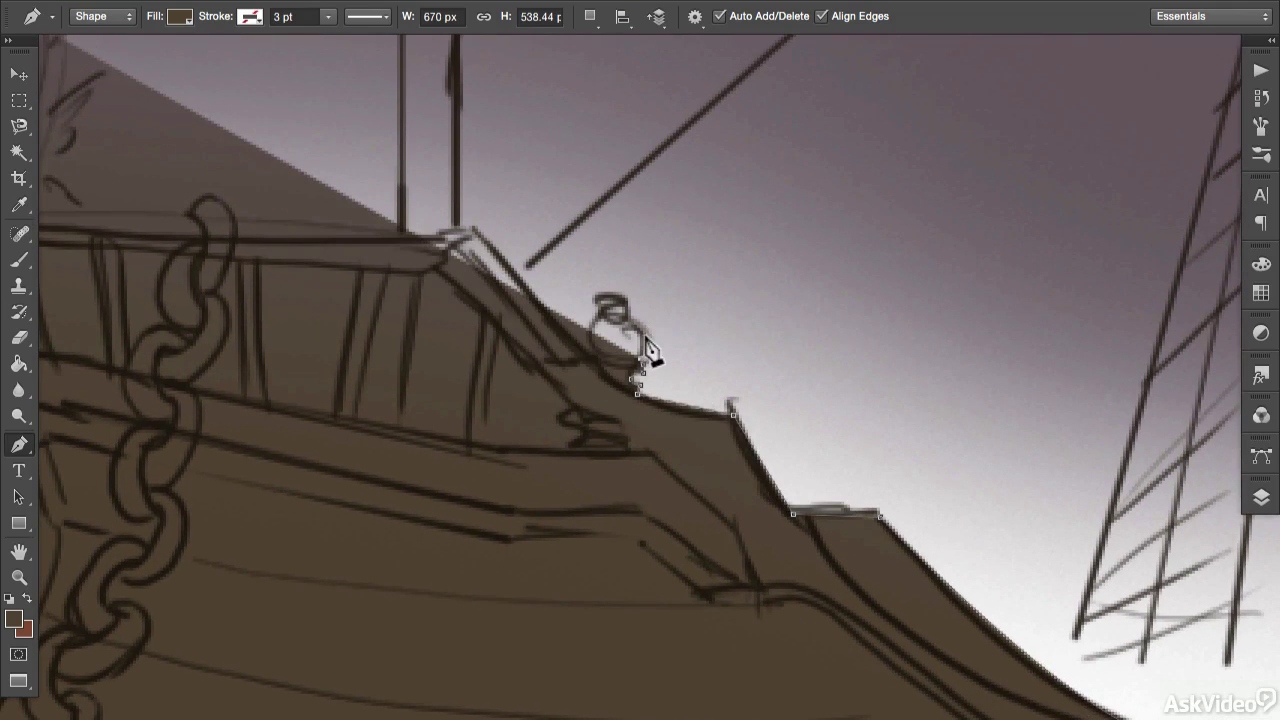
Trace the small round ornament on the rail, and follow the ship's upper edge back to the first anchor to close the shape
drag(645, 335, 641, 320)
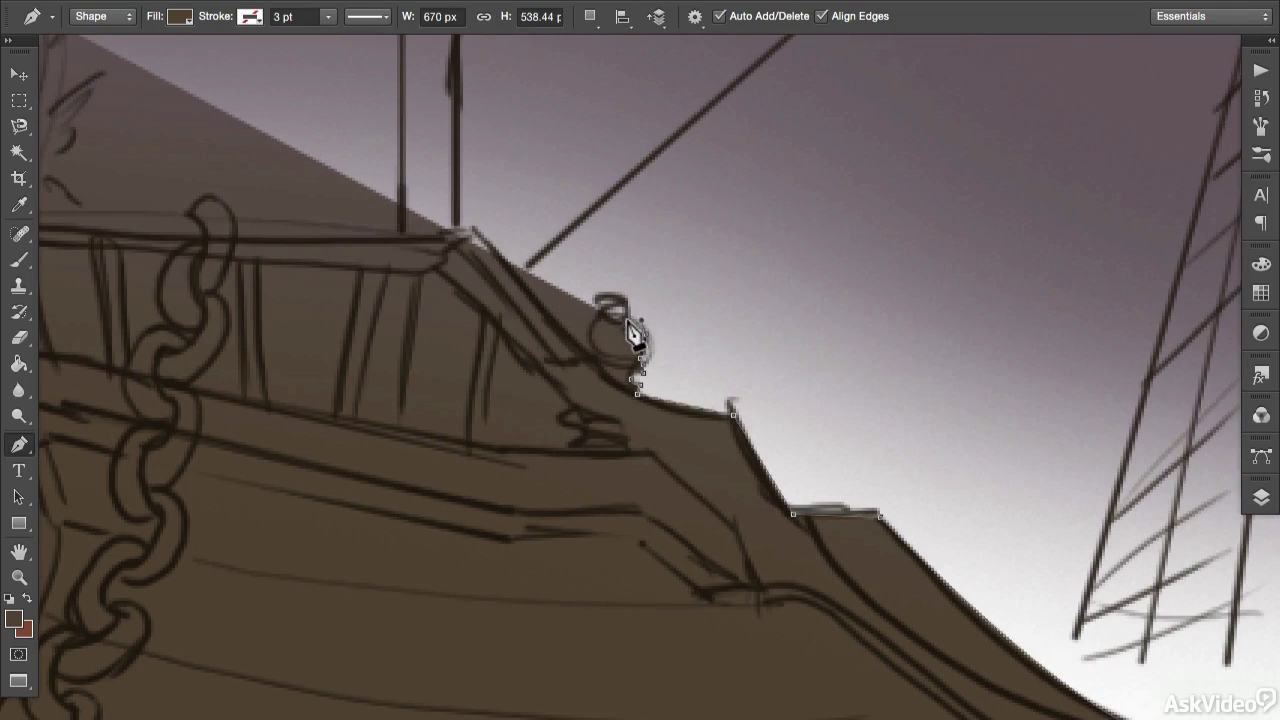
drag(608, 297, 609, 298)
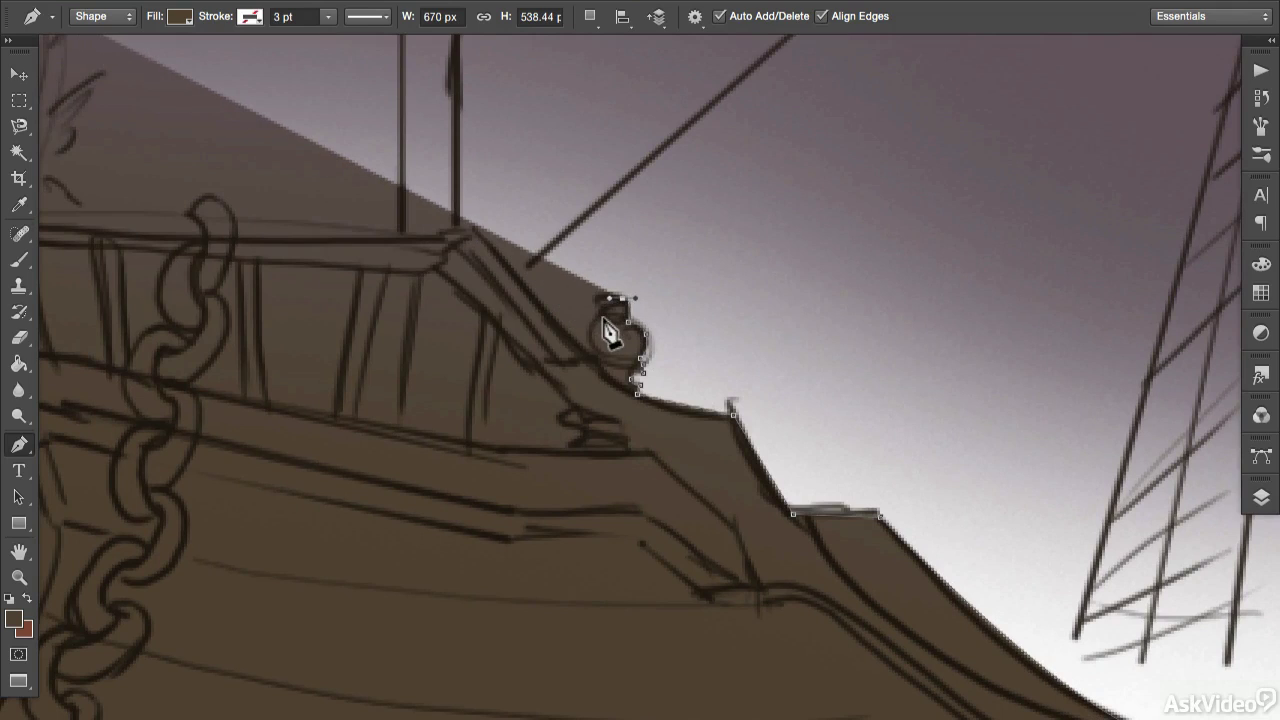
click(607, 322)
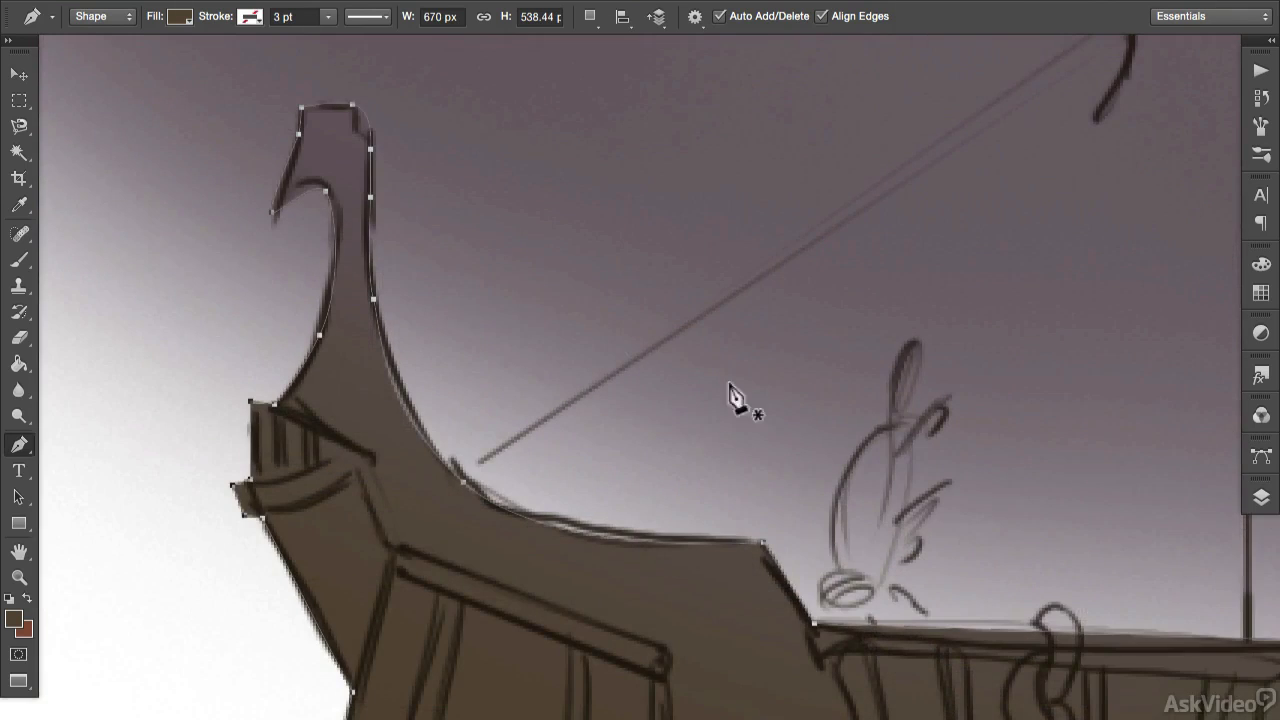
Zoom out to show the whole ship, switch to the Move tool, and deselect the finished shape
key(z)
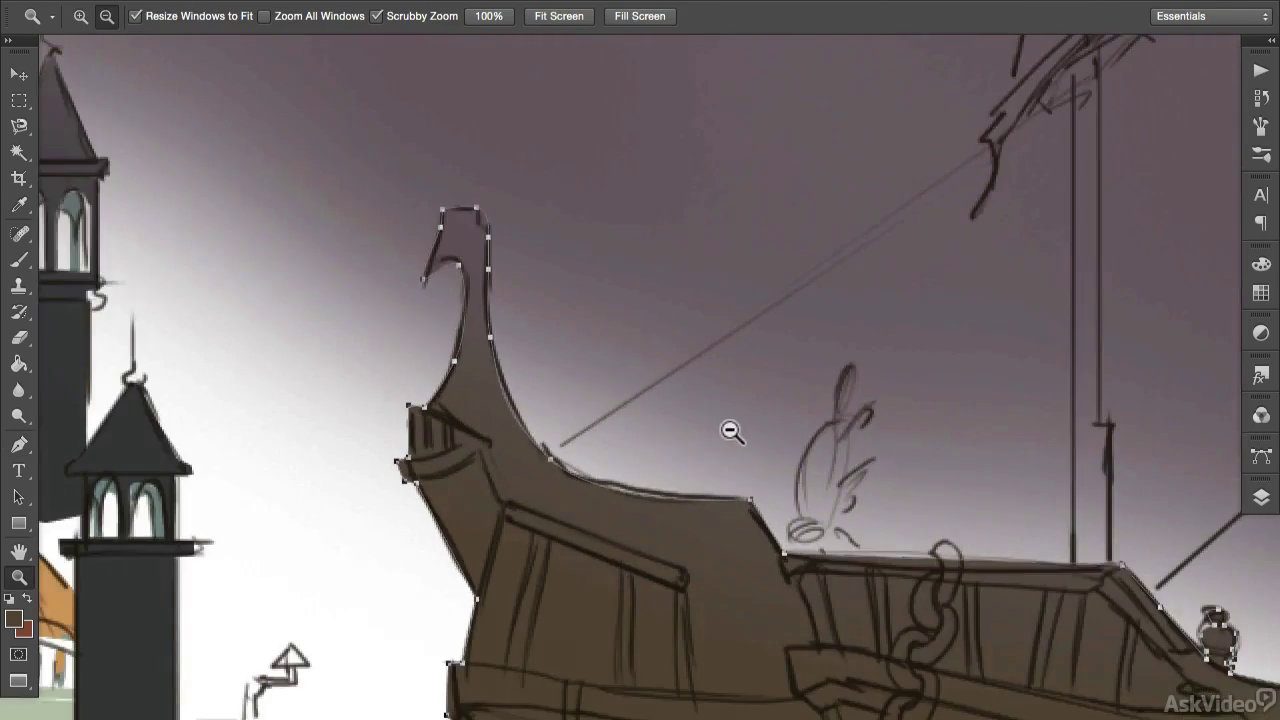
alt+click(730, 432)
alt+click(730, 432)
drag(894, 623, 651, 486)
key(v)
click(1208, 543)
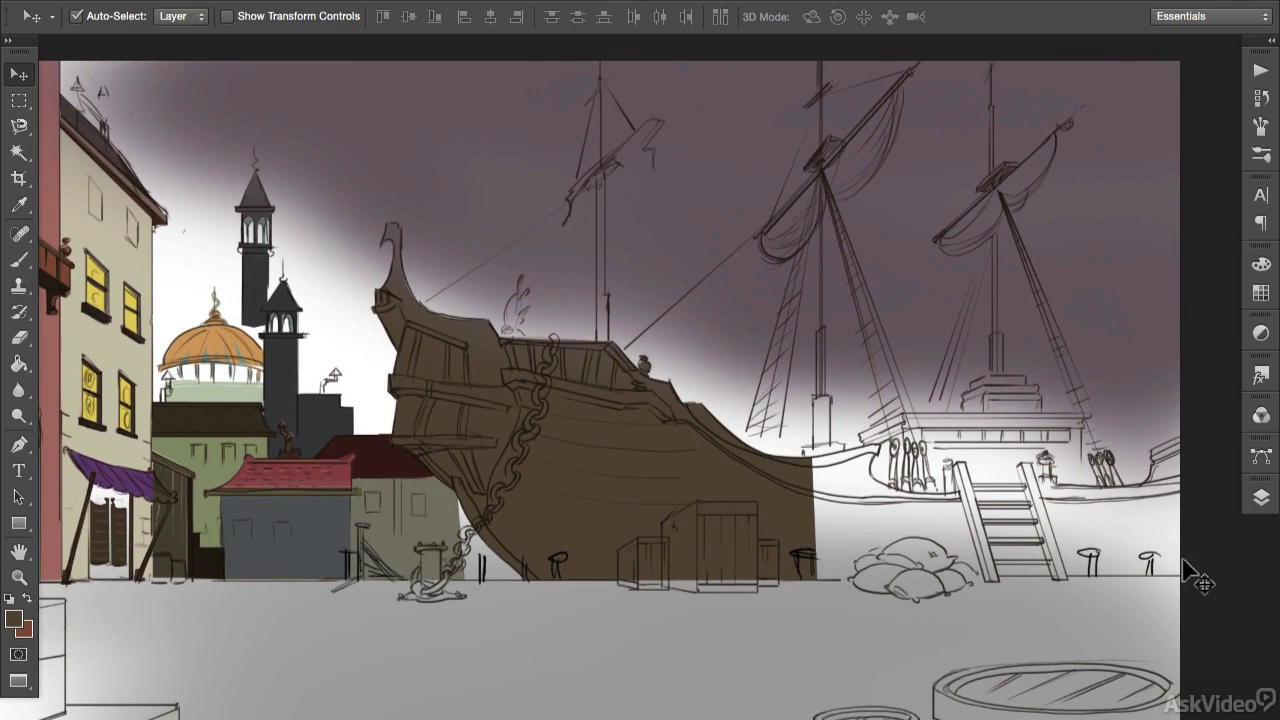